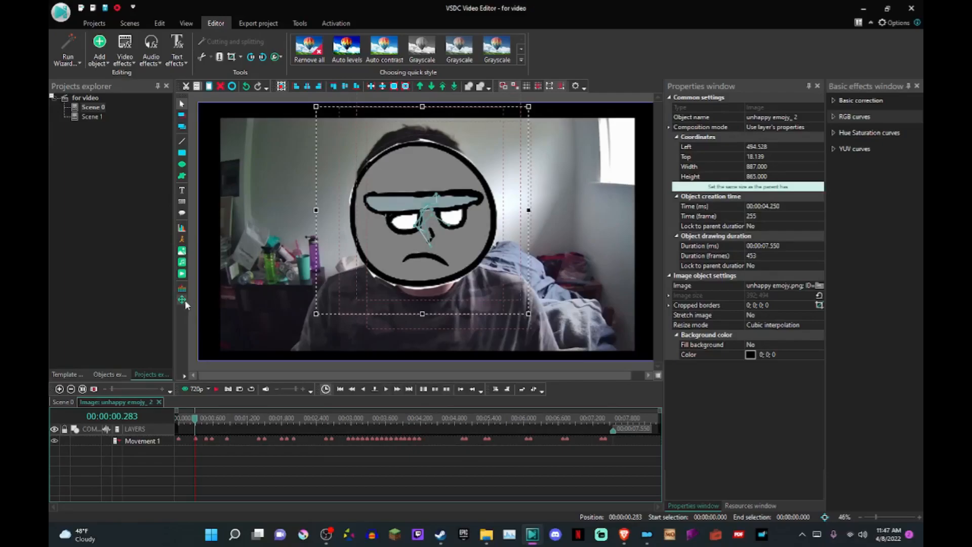
# Step: Examine the Continue trajectory and Last point of trajectory options for a new movement on the emoji image, then dismiss the settings
pyautogui.click(182, 300)
pyautogui.click(525, 252)
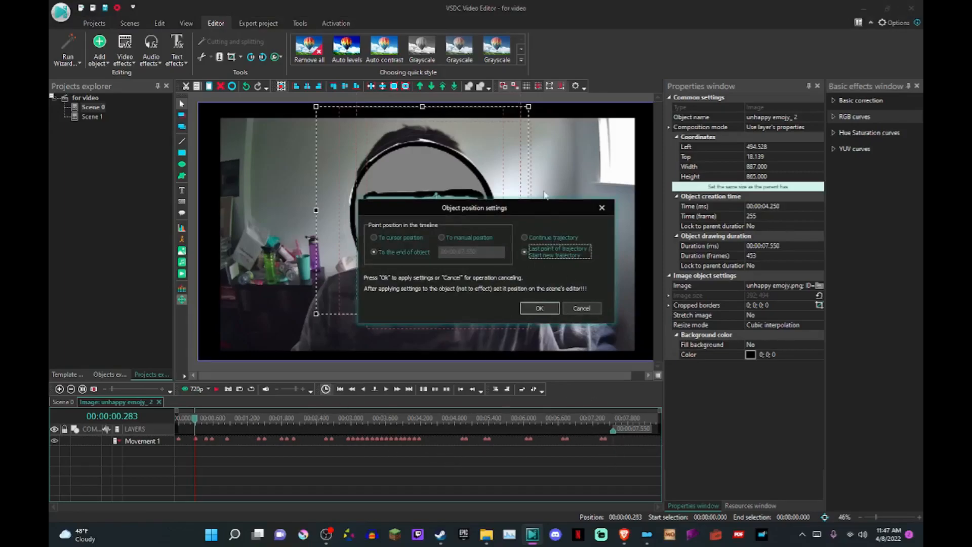
pyautogui.click(525, 238)
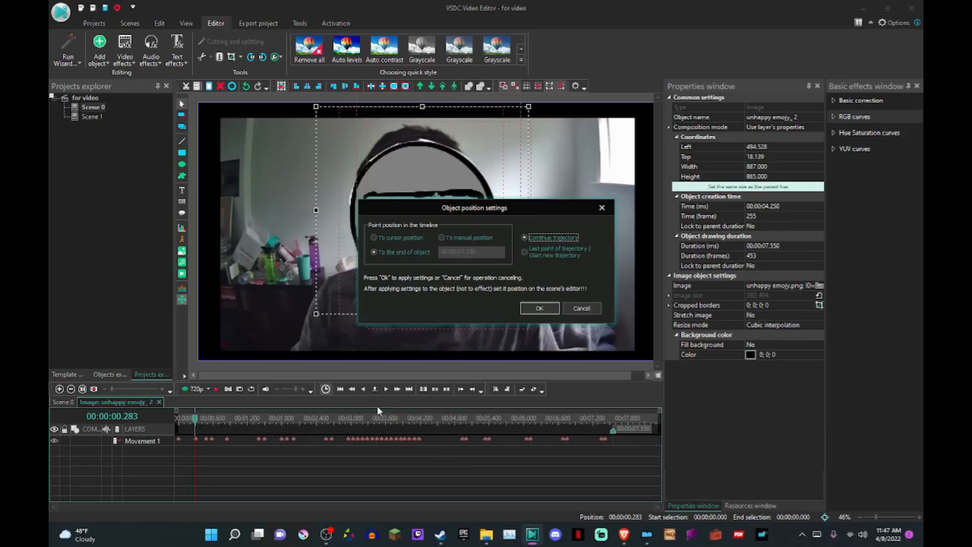
pyautogui.click(536, 255)
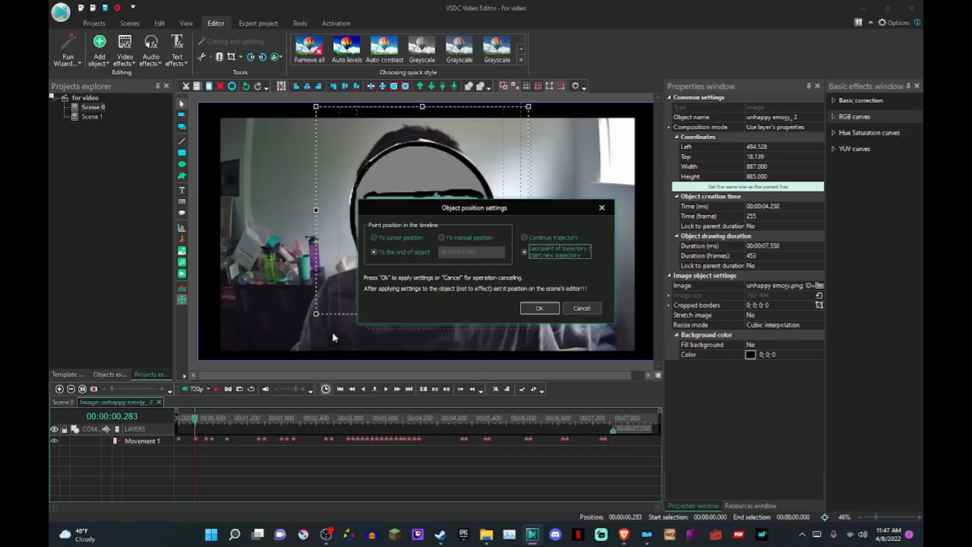
pyautogui.click(581, 309)
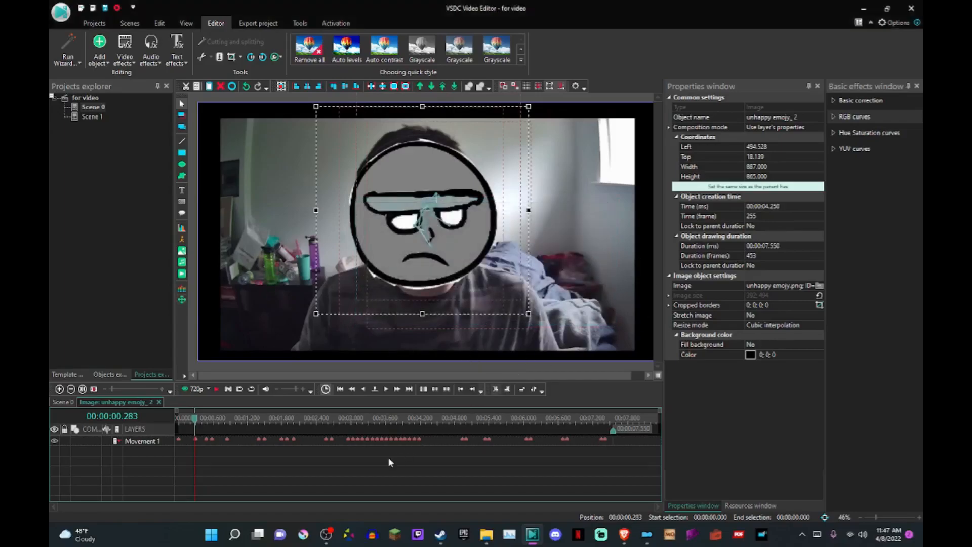
# Step: Preview the movement of the emoji image from the beginning of its timeline
pyautogui.moveTo(194, 422); pyautogui.dragTo(238, 421)
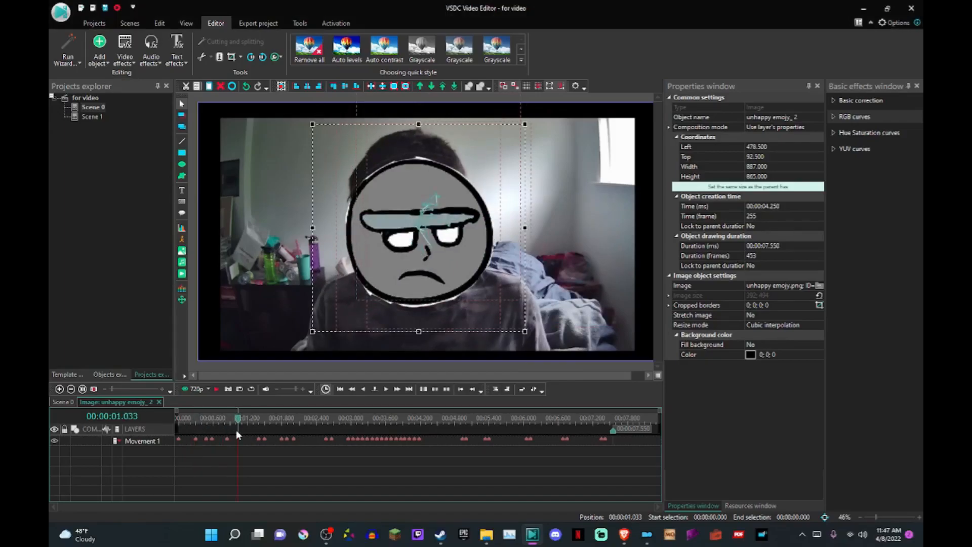
pyautogui.moveTo(237, 420); pyautogui.dragTo(128, 409)
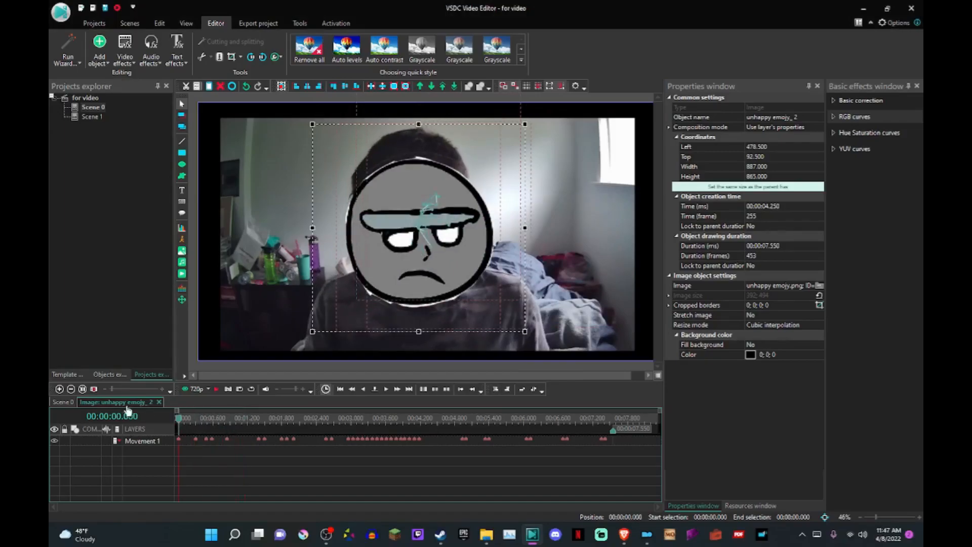
pyautogui.press('space')
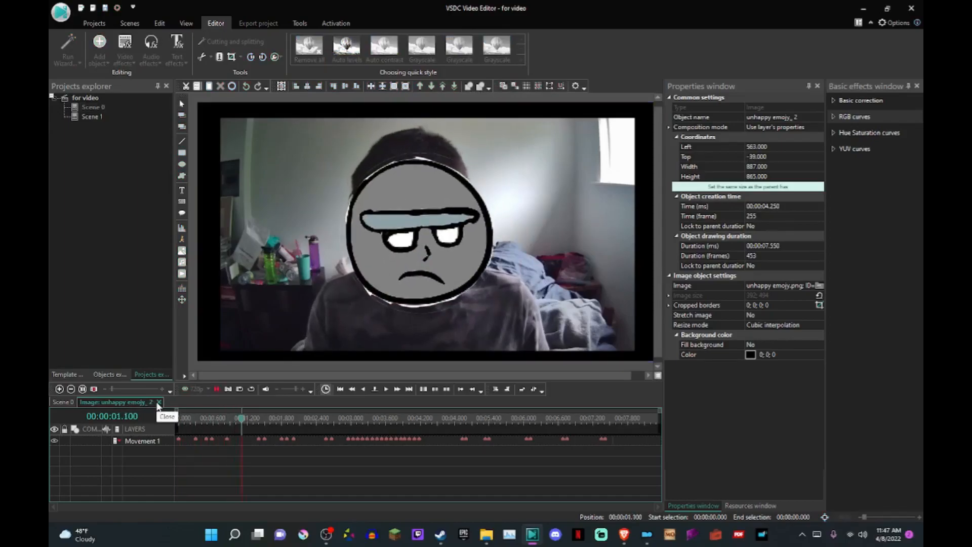
pyautogui.press('space')
# Step: Inspect the movement point at 00:00:04.933 and play back the tracked movement around it and from about 2.9 seconds
pyautogui.click(462, 419)
pyautogui.click(465, 440)
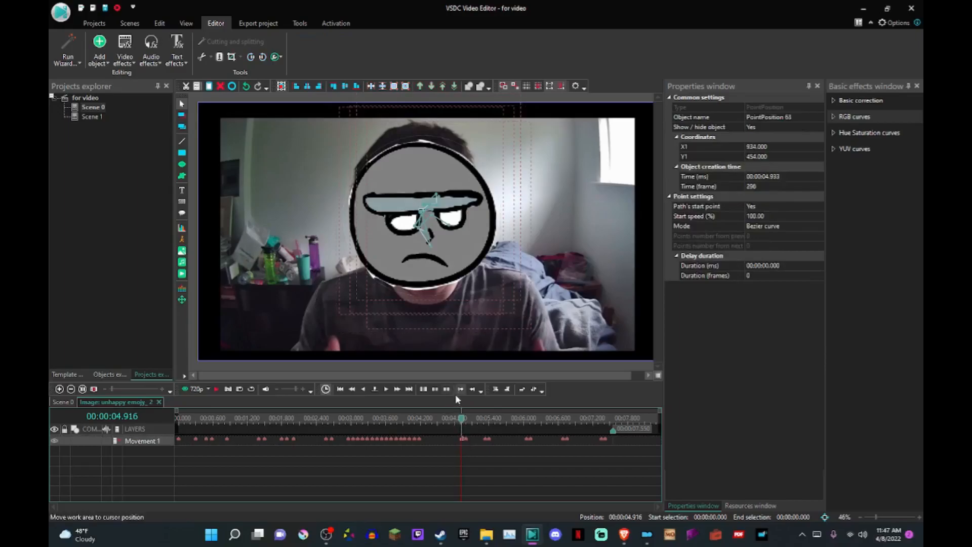
pyautogui.click(417, 419)
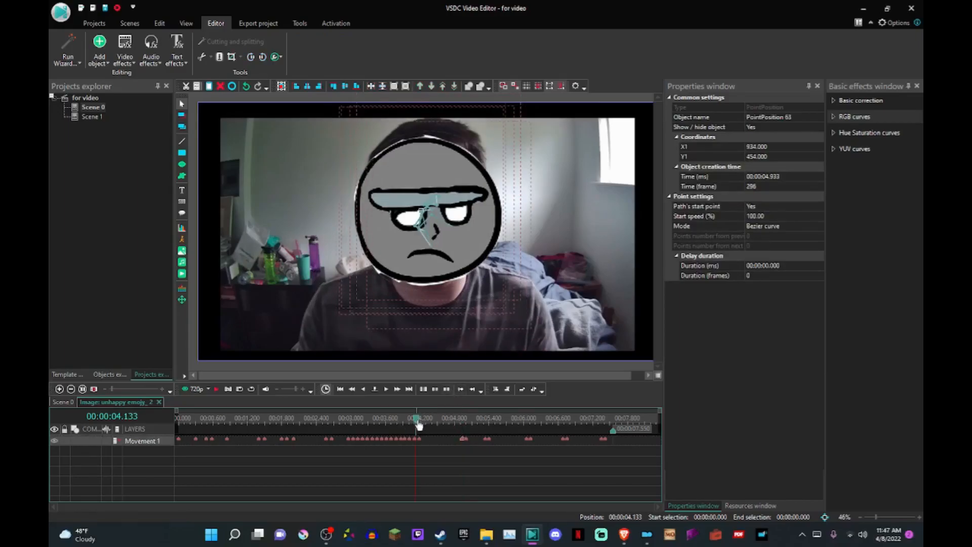
pyautogui.click(466, 426)
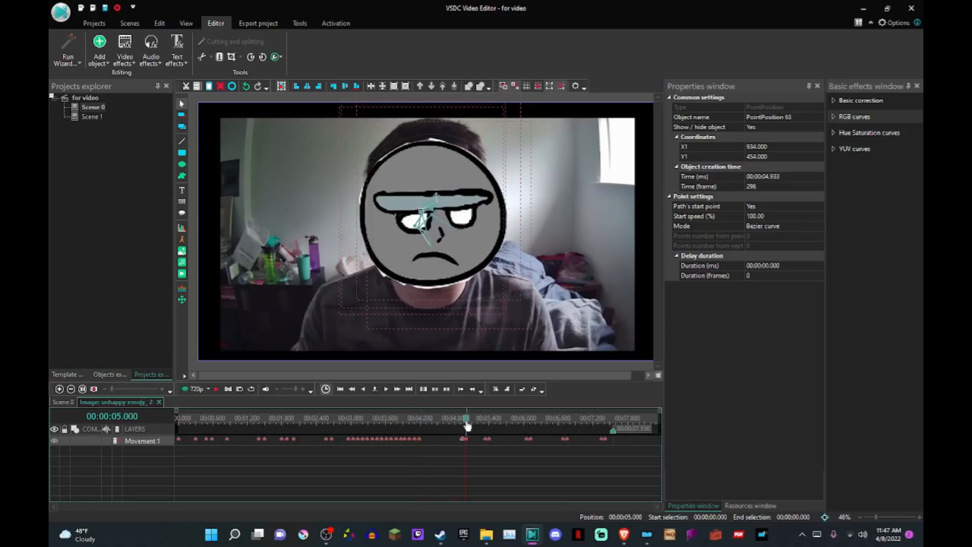
pyautogui.click(443, 425)
pyautogui.press('space')
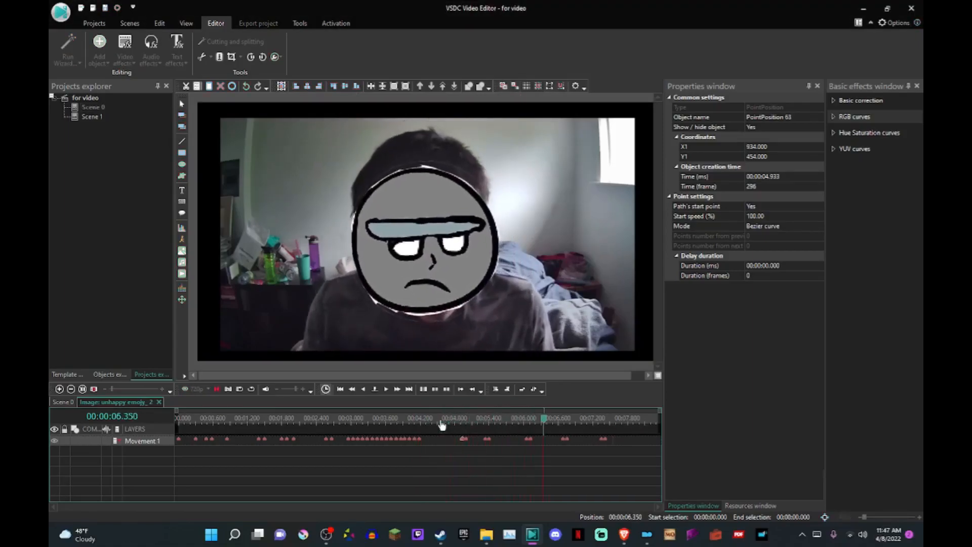
pyautogui.click(348, 419)
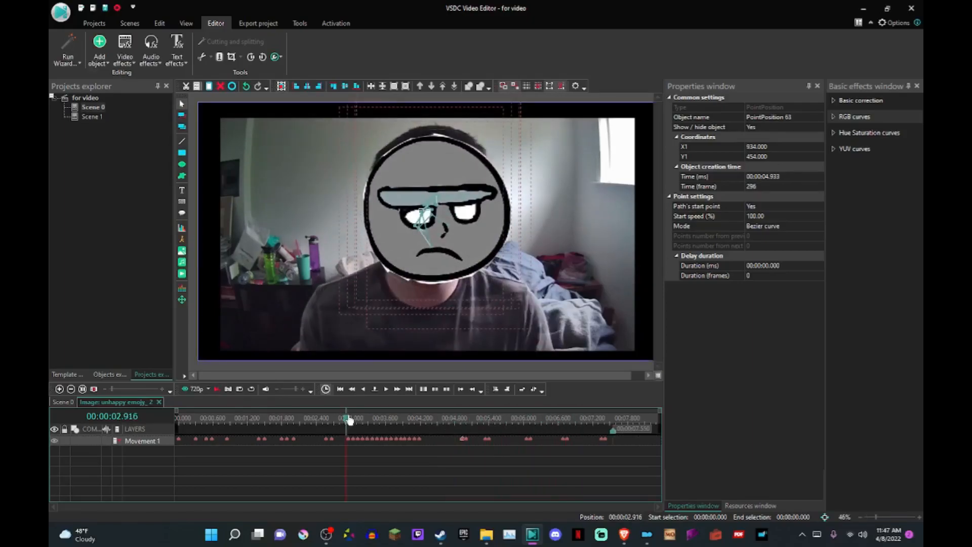
pyautogui.press('space')
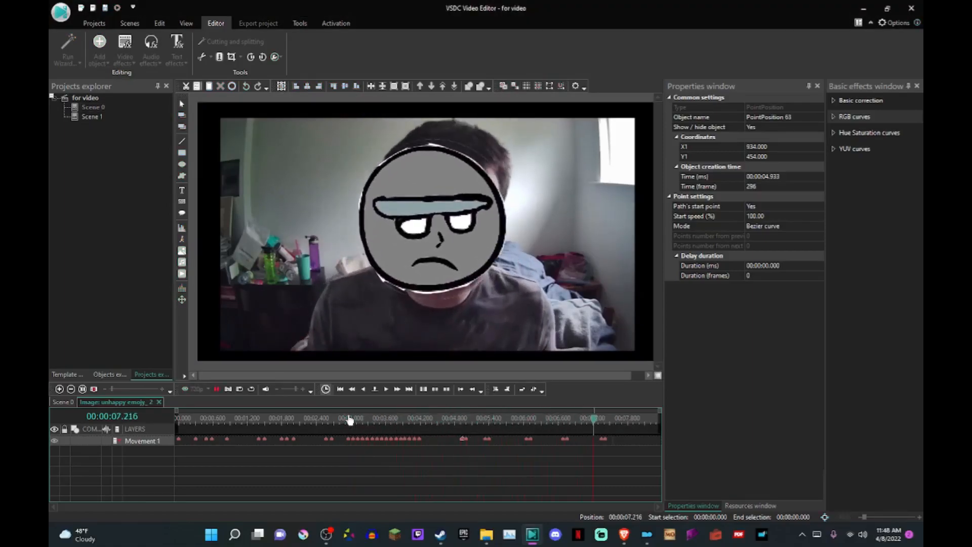
pyautogui.press('space')
# Step: Review the unhappy emojy_2 clip in Scene 0 and its movement timeline from the start, ending back in the scene
pyautogui.click(64, 402)
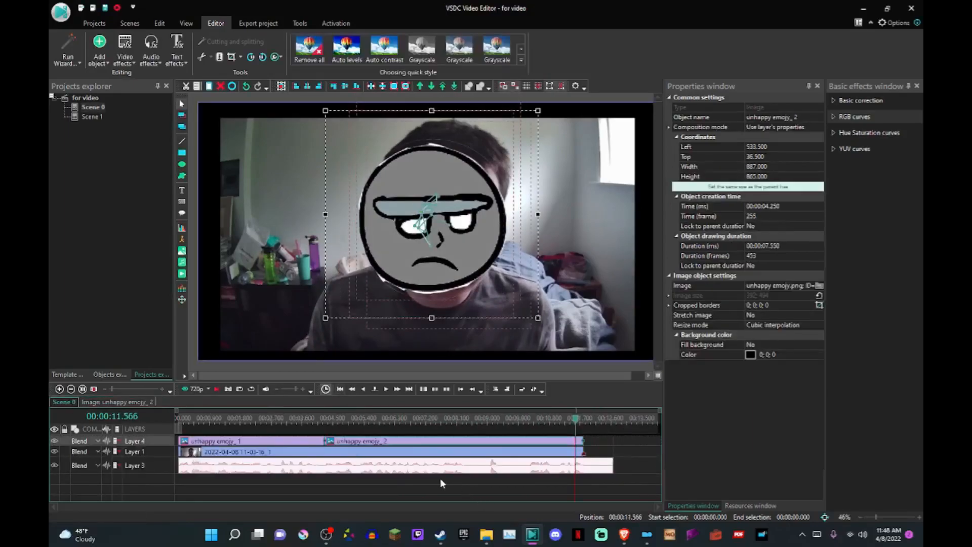
pyautogui.doubleClick(411, 441)
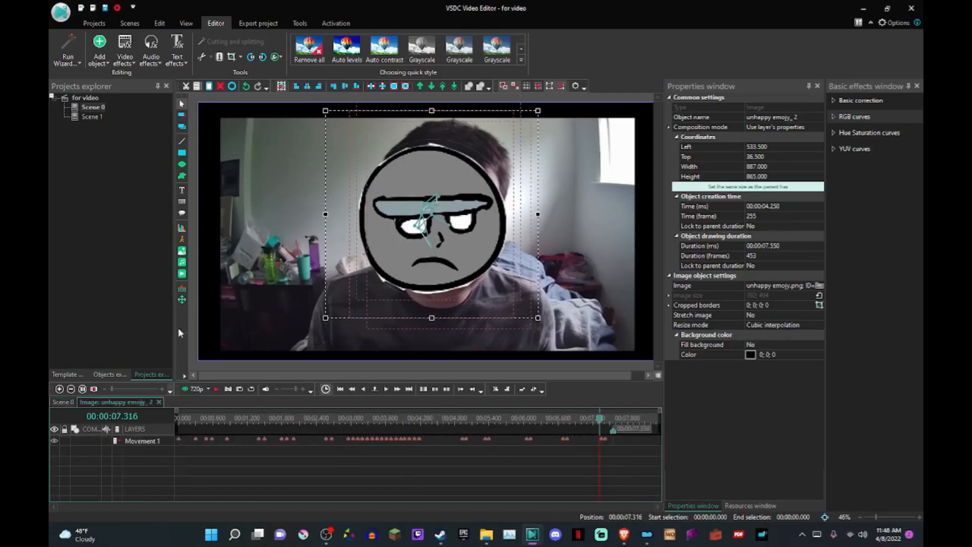
pyautogui.moveTo(434, 414); pyautogui.dragTo(172, 399)
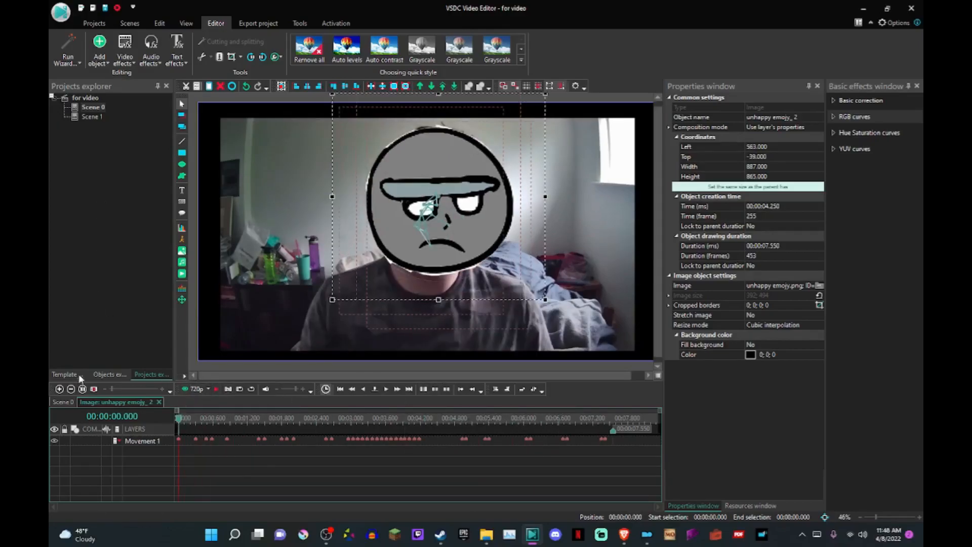
pyautogui.click(61, 402)
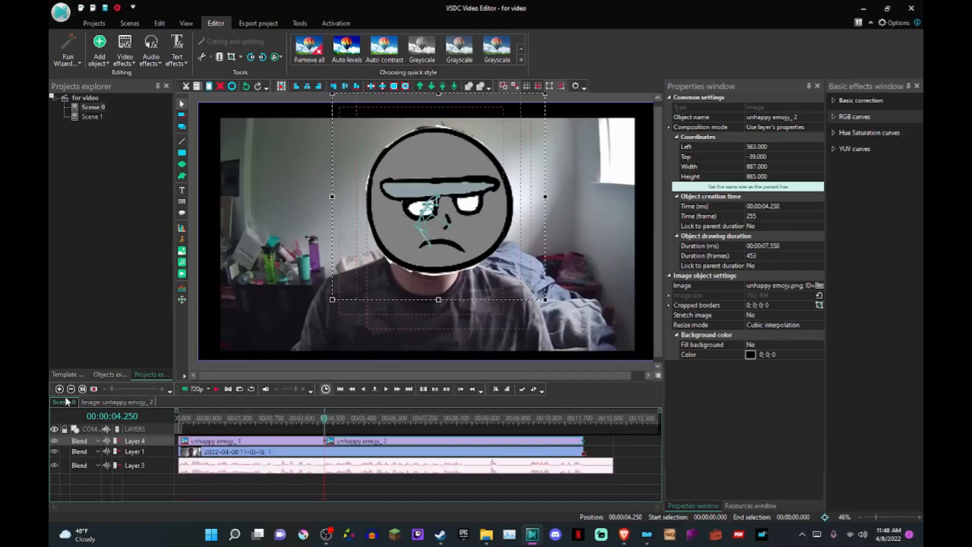
# Step: Open Scene 1, place the playhead at 00:00:04.200, and reduce the height of the audio layer in the timeline
pyautogui.doubleClick(84, 116)
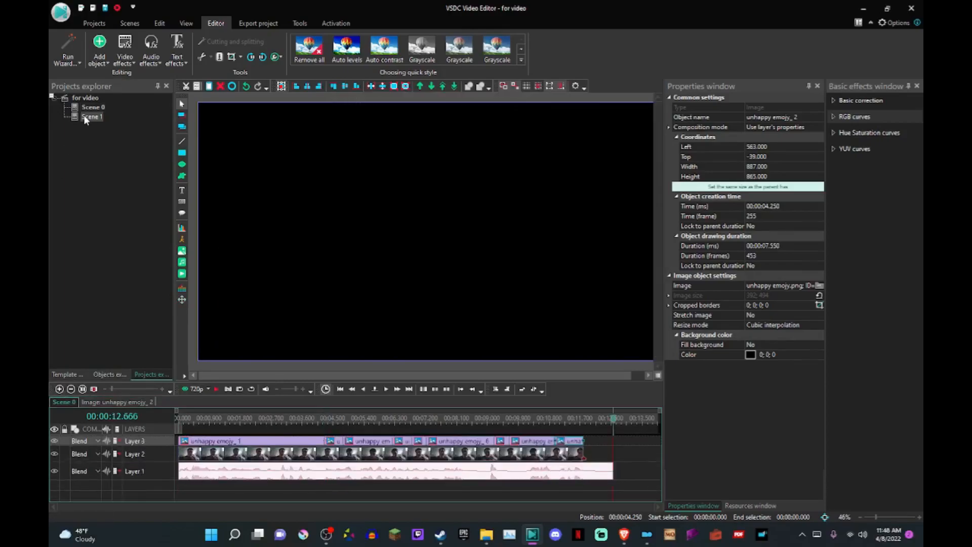
pyautogui.moveTo(202, 419); pyautogui.dragTo(135, 421)
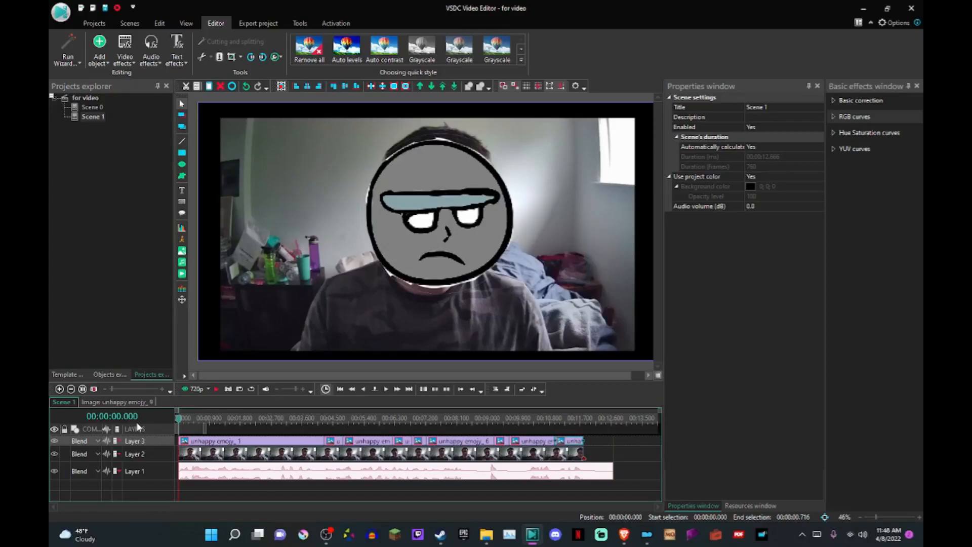
pyautogui.click(324, 420)
pyautogui.click(142, 390)
pyautogui.click(150, 388)
pyautogui.click(150, 389)
pyautogui.moveTo(143, 389); pyautogui.dragTo(61, 390)
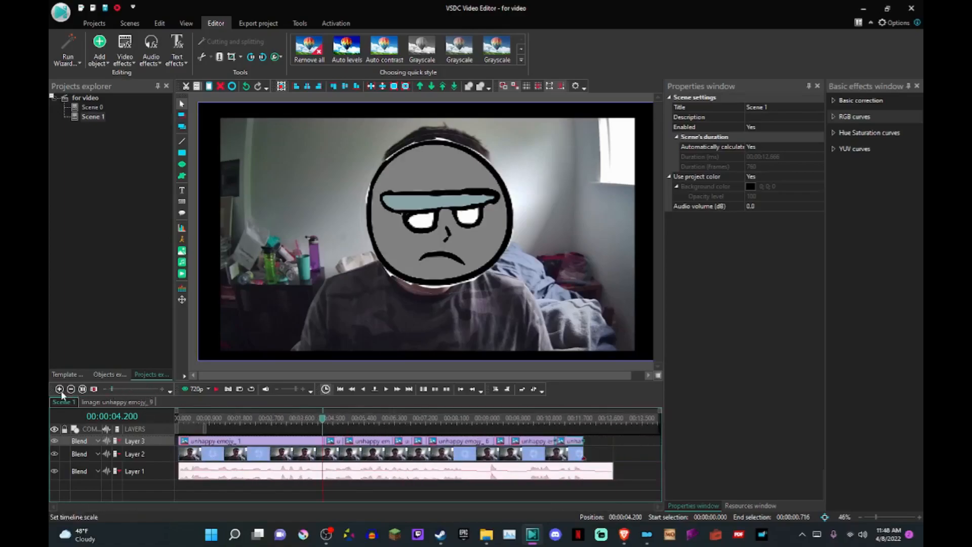
pyautogui.moveTo(336, 480); pyautogui.dragTo(338, 471)
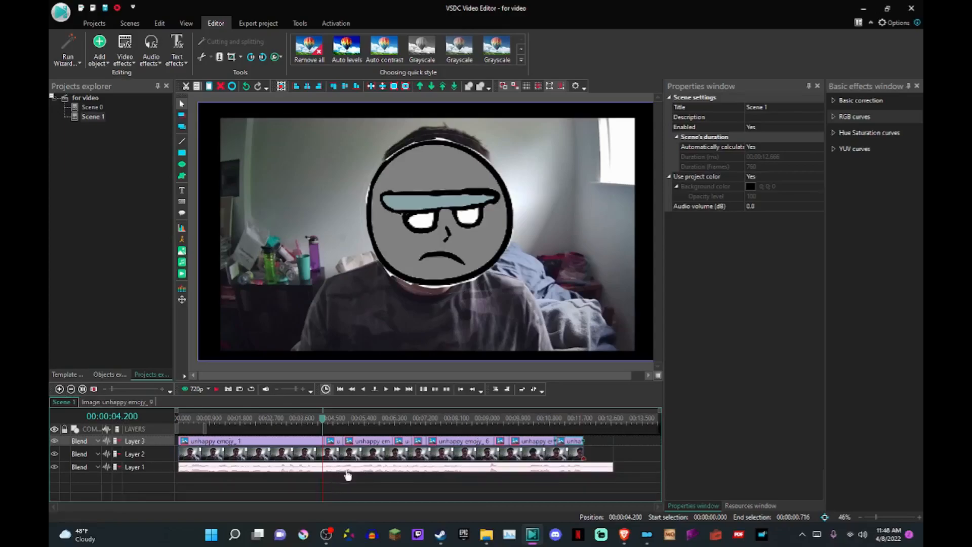
# Step: Examine the audio track choices of the video clip on Layer 2, leaving Track 1 selected
pyautogui.click(241, 442)
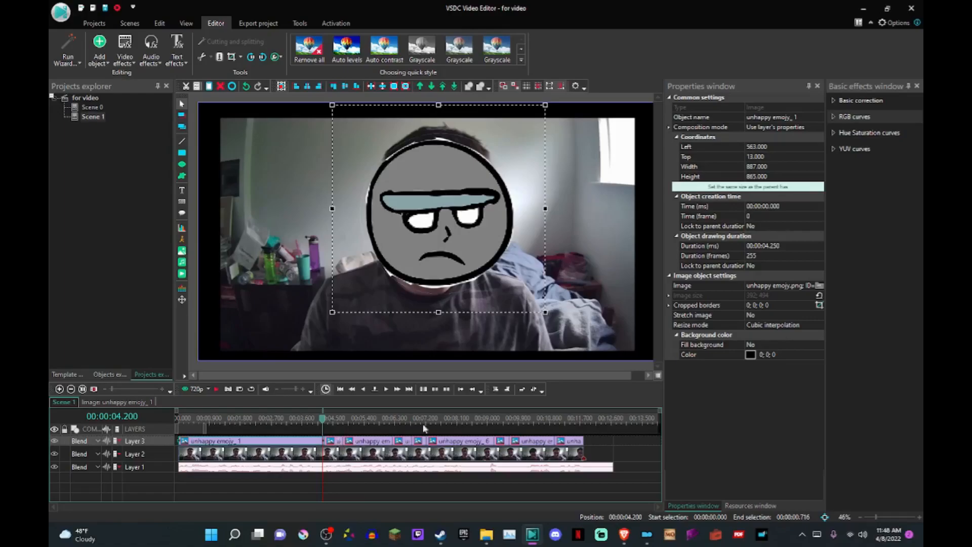
pyautogui.click(546, 453)
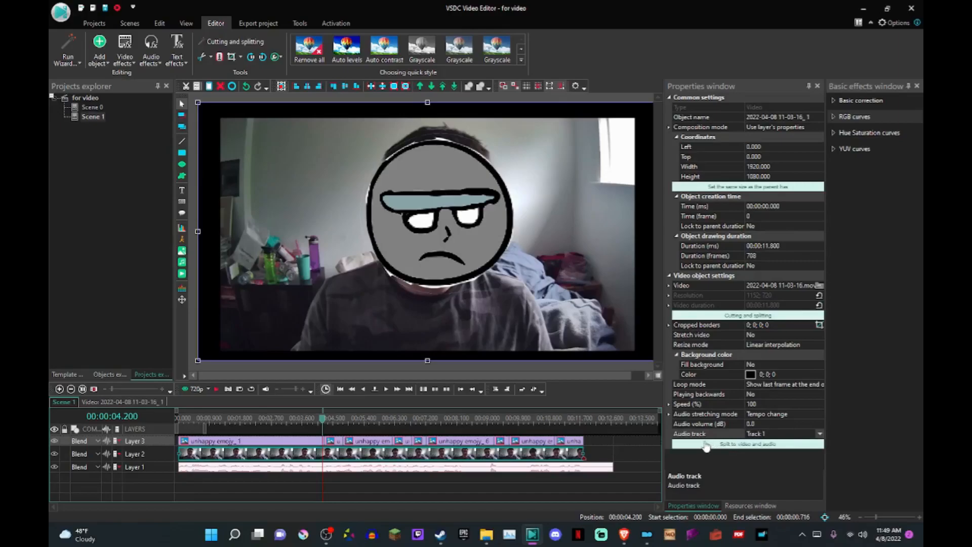
pyautogui.click(688, 433)
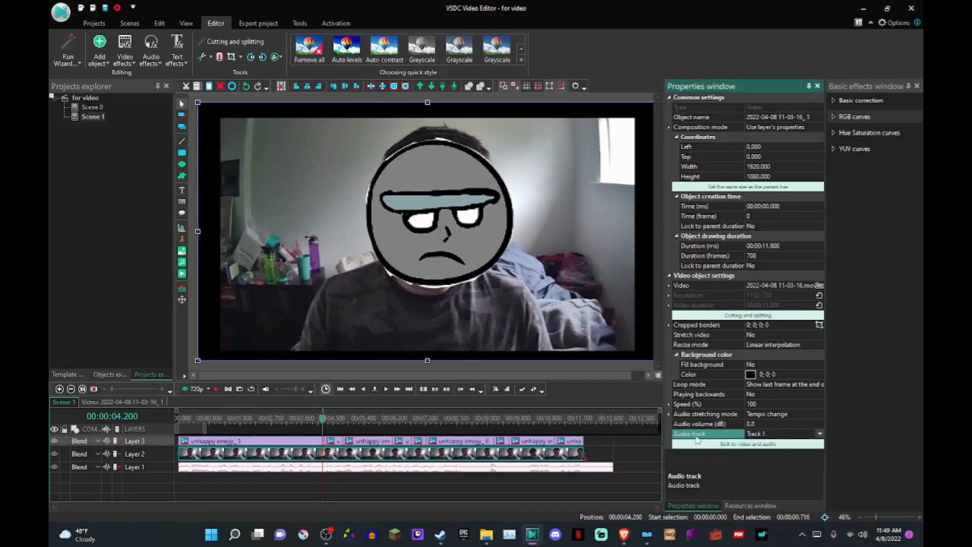
pyautogui.click(820, 434)
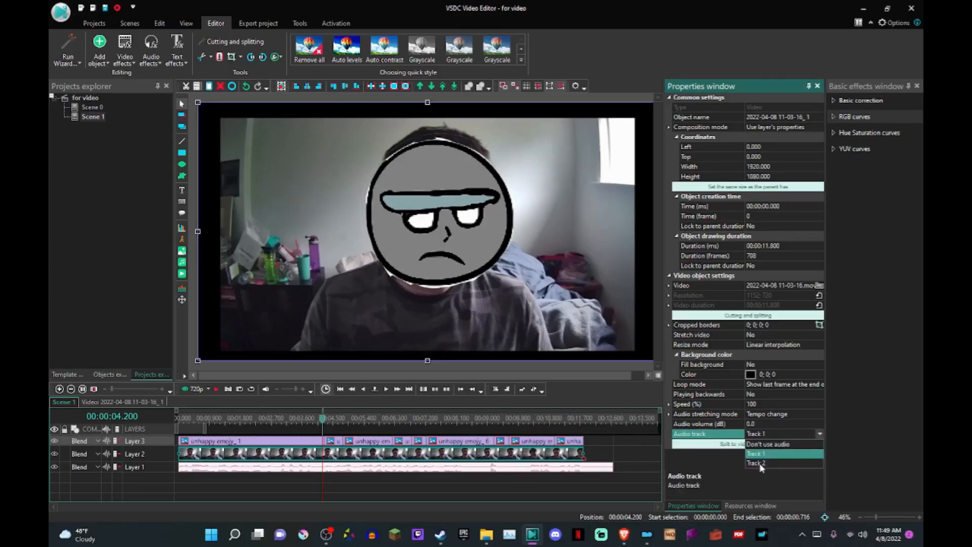
pyautogui.click(726, 465)
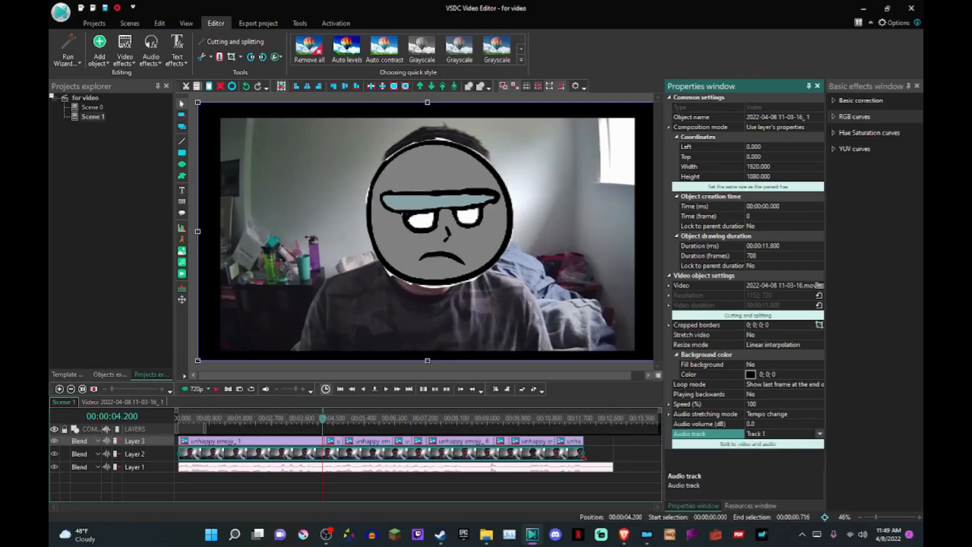
pyautogui.click(819, 433)
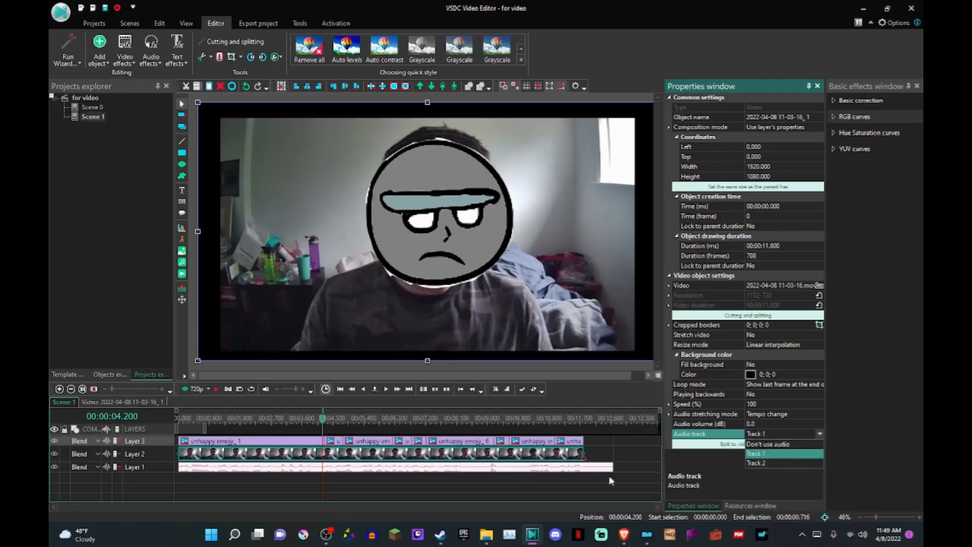
pyautogui.click(561, 485)
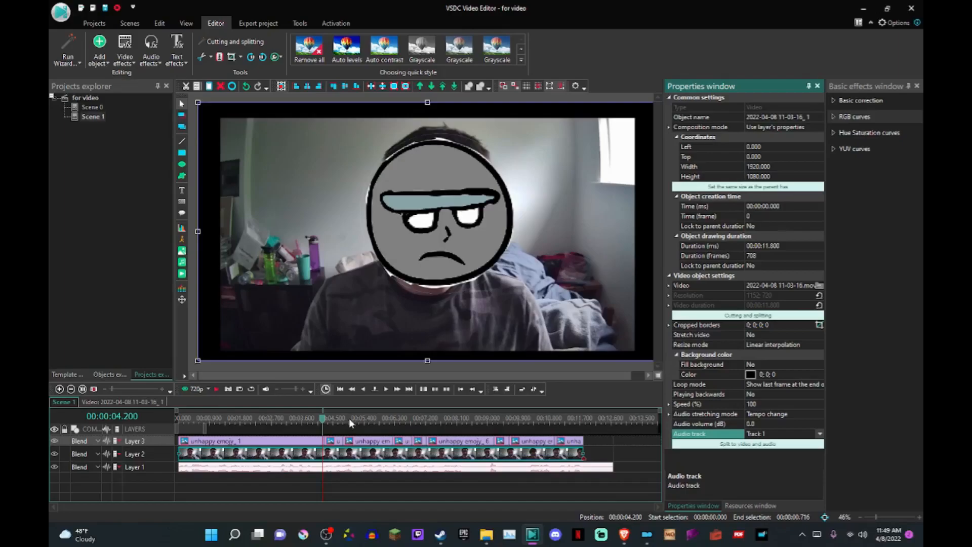
# Step: Play Scene 1 from 4.2 seconds, then open the unhappy emojy_2 clip and inspect its movement's end point
pyautogui.press('space')
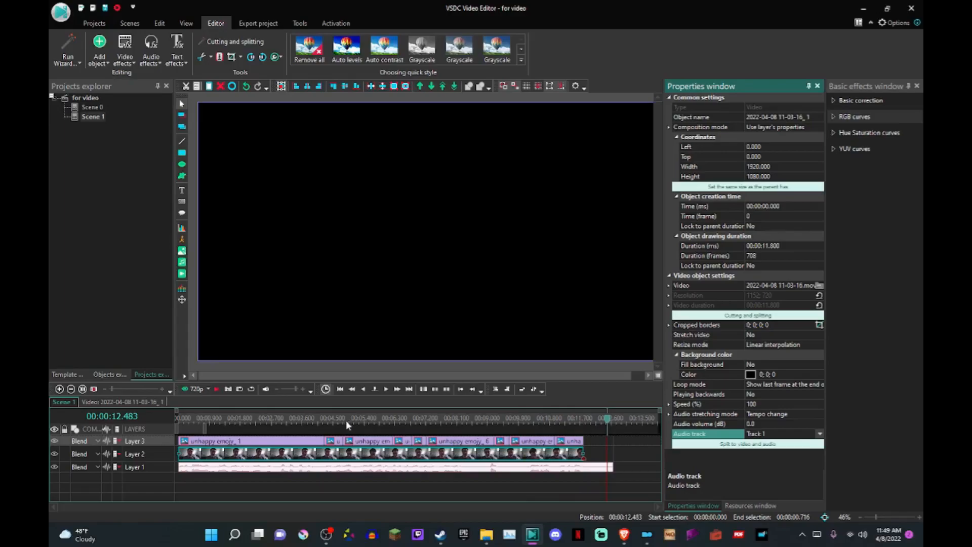
pyautogui.click(332, 419)
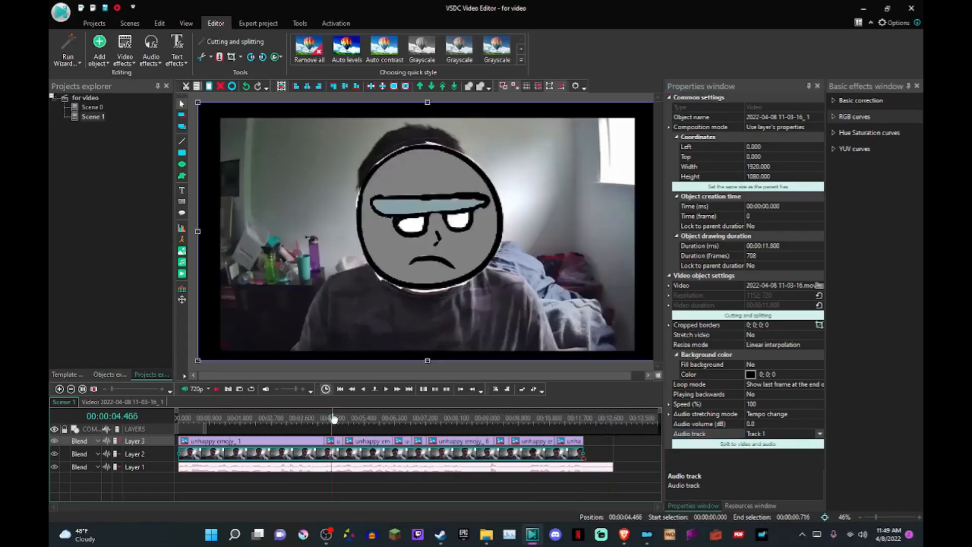
pyautogui.doubleClick(335, 440)
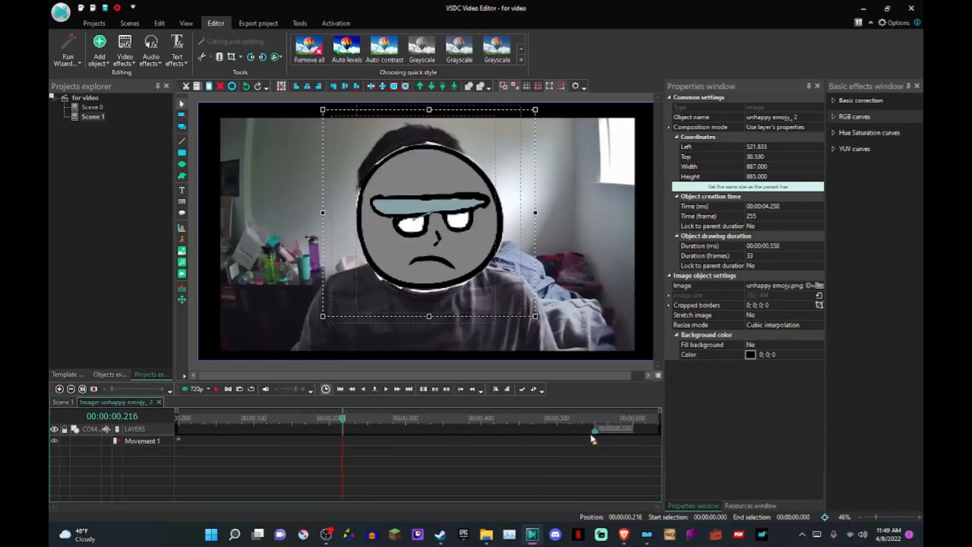
pyautogui.click(595, 444)
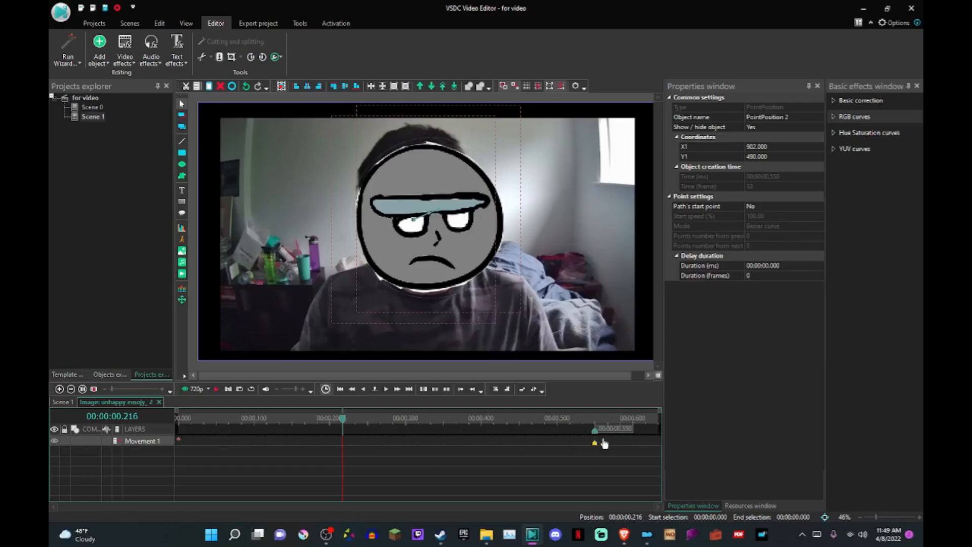
# Step: Inspect the movement points of the unhappy emojy_3 and unhappy emojy_4 clips in Scene 1, returning to the scene each time
pyautogui.click(62, 402)
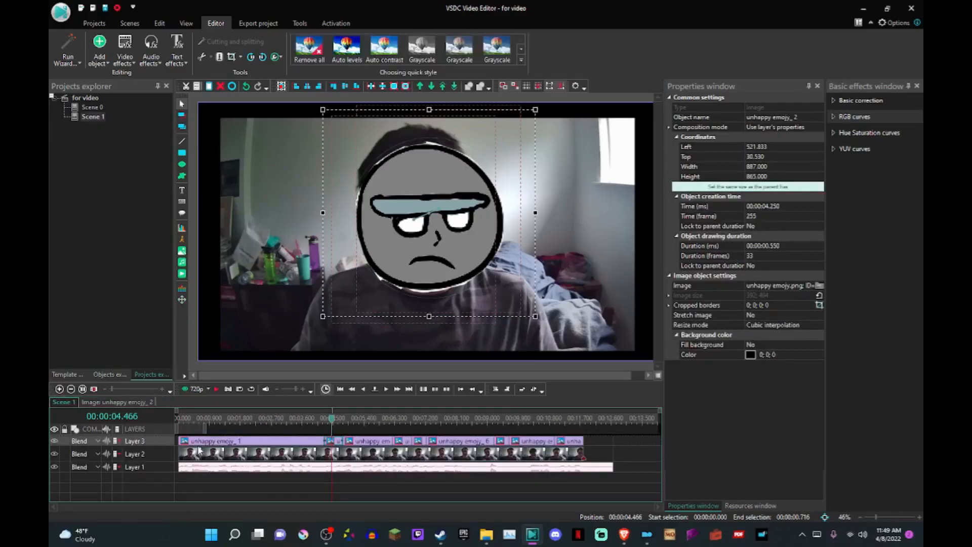
pyautogui.doubleClick(349, 440)
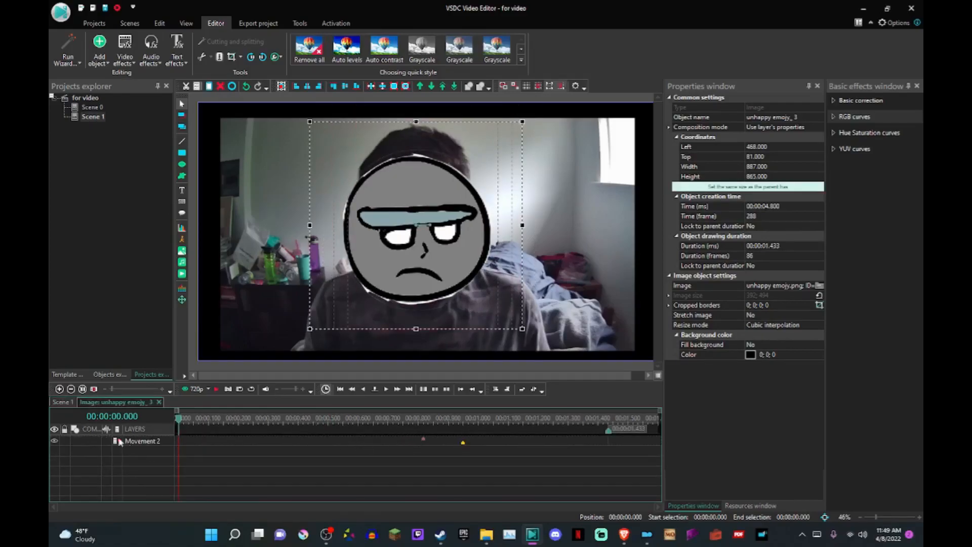
pyautogui.click(70, 402)
pyautogui.doubleClick(404, 441)
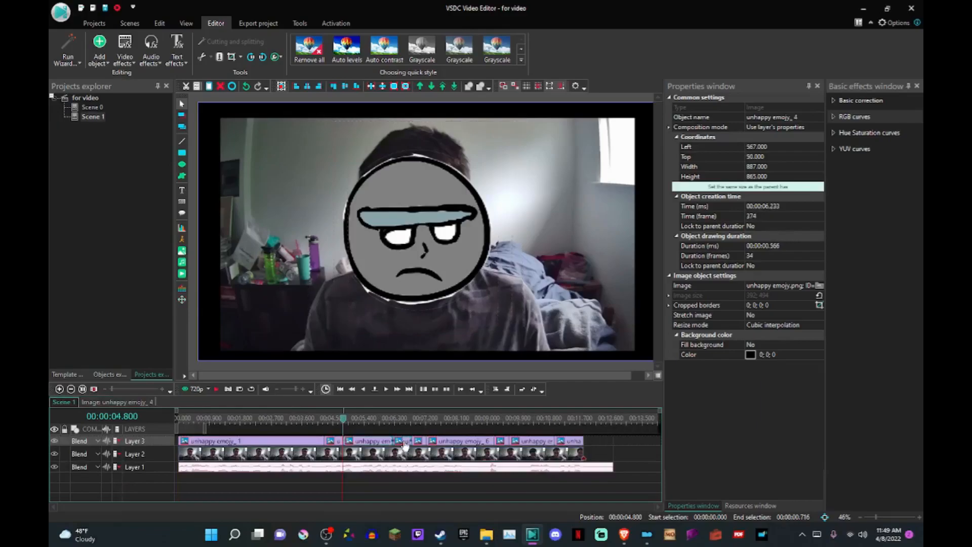
pyautogui.click(61, 403)
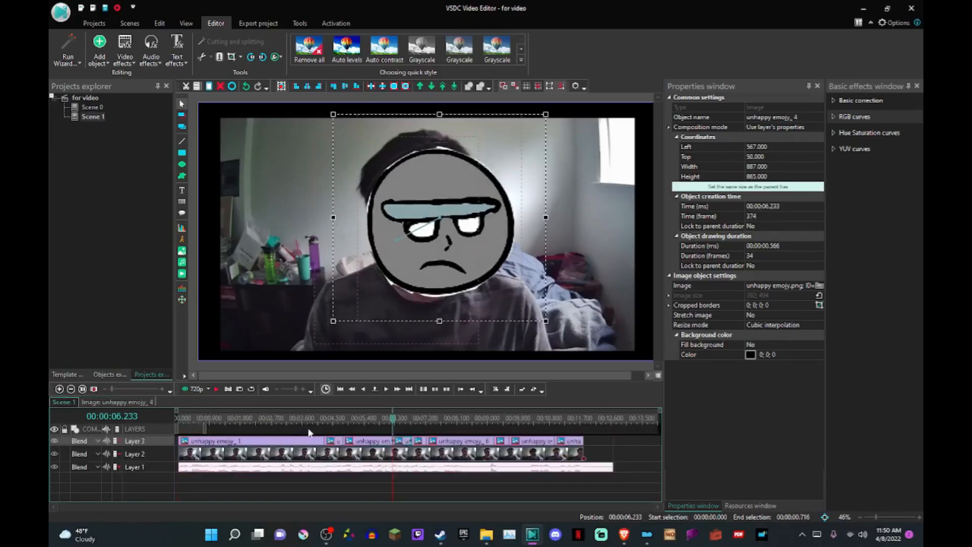
# Step: Play Scene 1 from the start of the unhappy emojy_3 clip, then check the movement points of unhappy emojy_4 and return
pyautogui.moveTo(374, 419); pyautogui.dragTo(342, 420)
pyautogui.press('space')
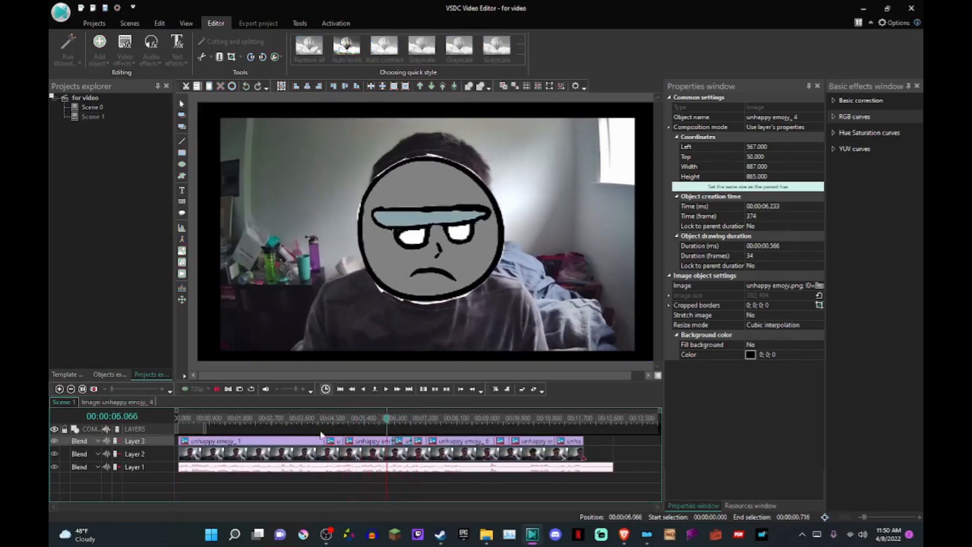
pyautogui.press('space')
pyautogui.doubleClick(403, 442)
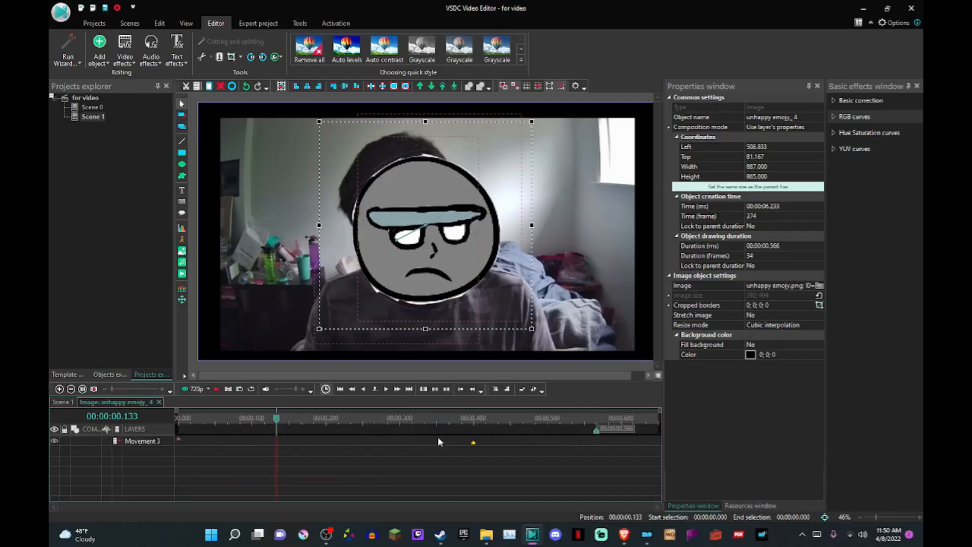
pyautogui.click(62, 401)
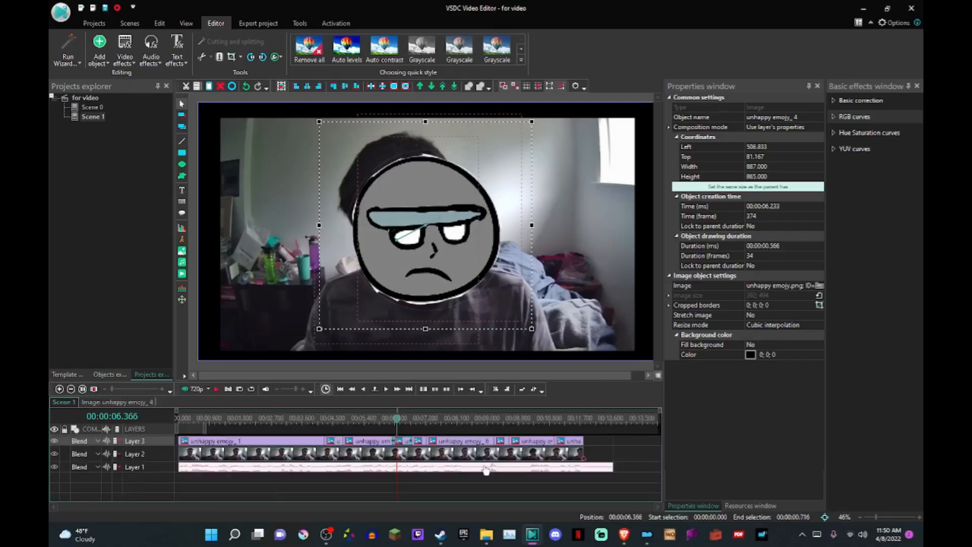
# Step: Open the unhappy emojy_6 clip to check its timeline for movement, play it, and return to Scene 1
pyautogui.click(453, 442)
pyautogui.doubleClick(454, 442)
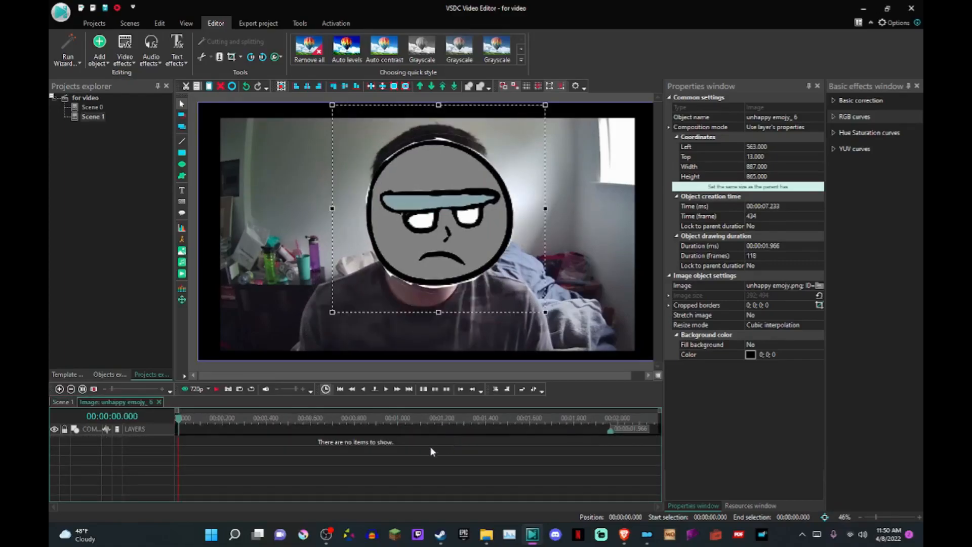
pyautogui.click(63, 401)
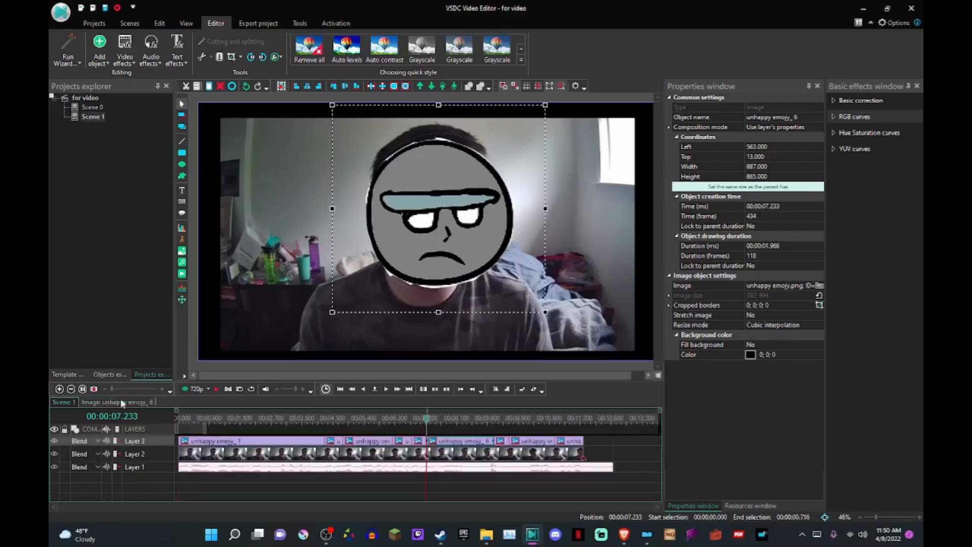
pyautogui.doubleClick(469, 442)
pyautogui.press('space')
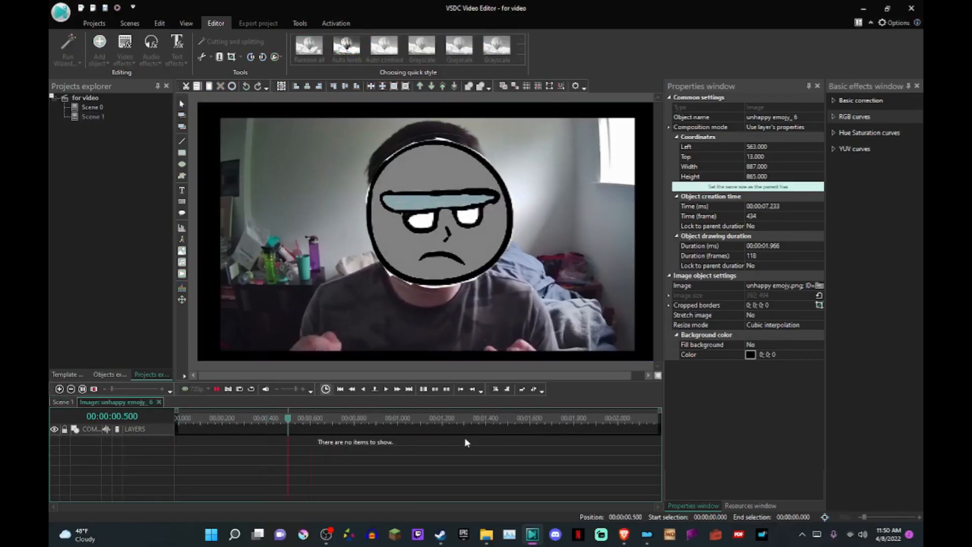
pyautogui.press('space')
pyautogui.click(62, 402)
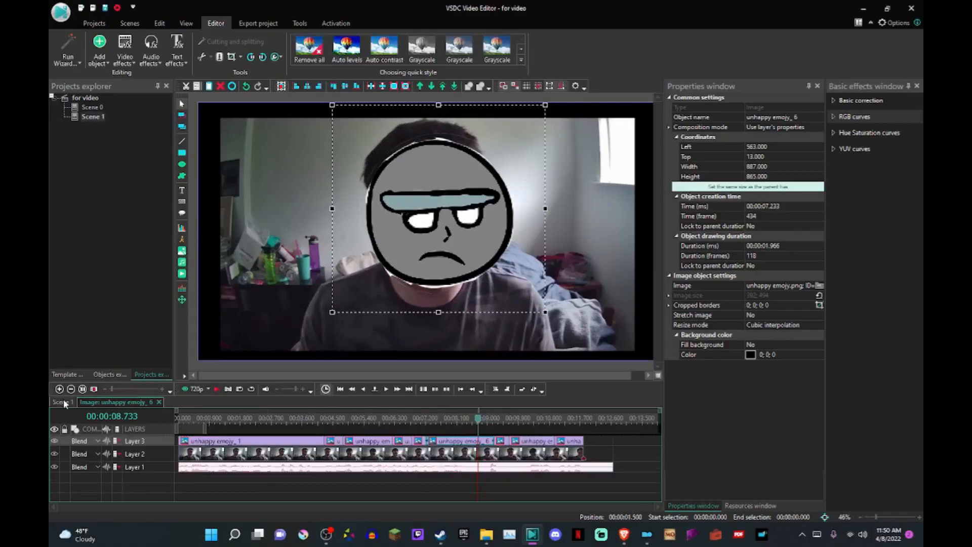
# Step: Inspect the movement timelines of the unhappy emojy_8 and unhappy emojy_9 clips, ending back in Scene 1
pyautogui.doubleClick(559, 442)
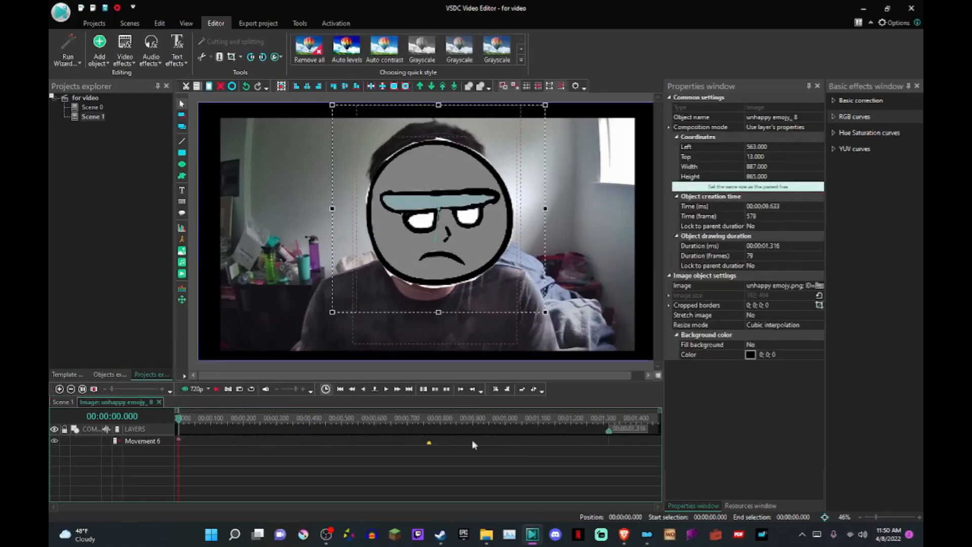
pyautogui.click(60, 401)
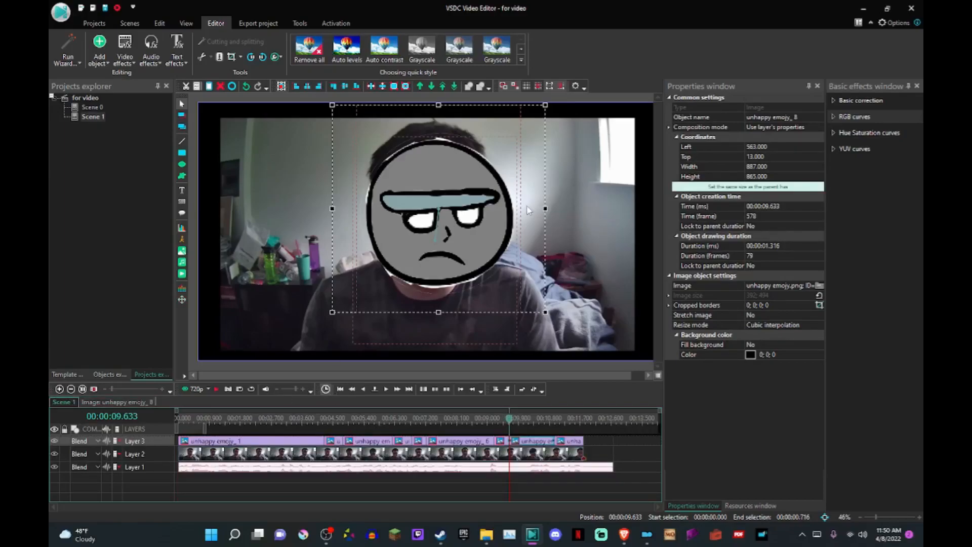
pyautogui.click(572, 441)
pyautogui.doubleClick(572, 441)
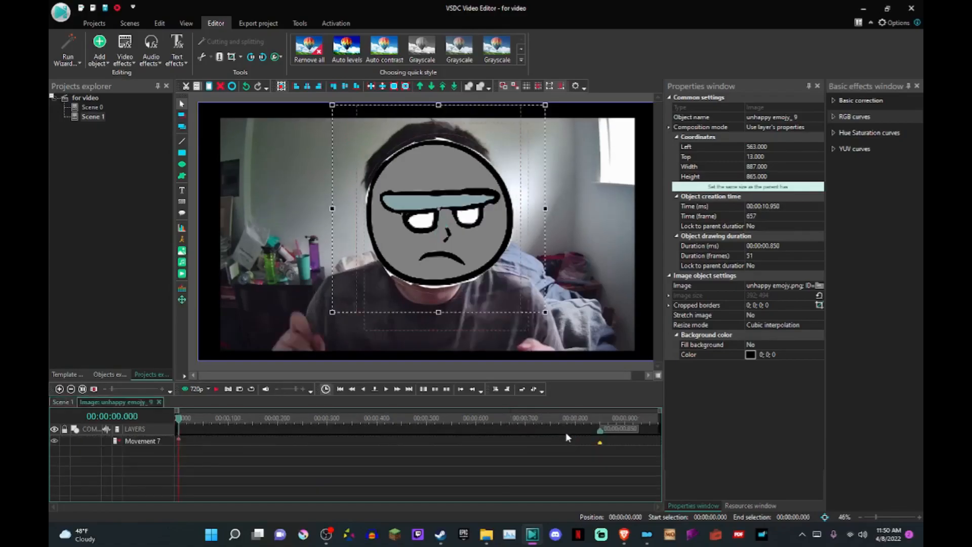
pyautogui.click(62, 403)
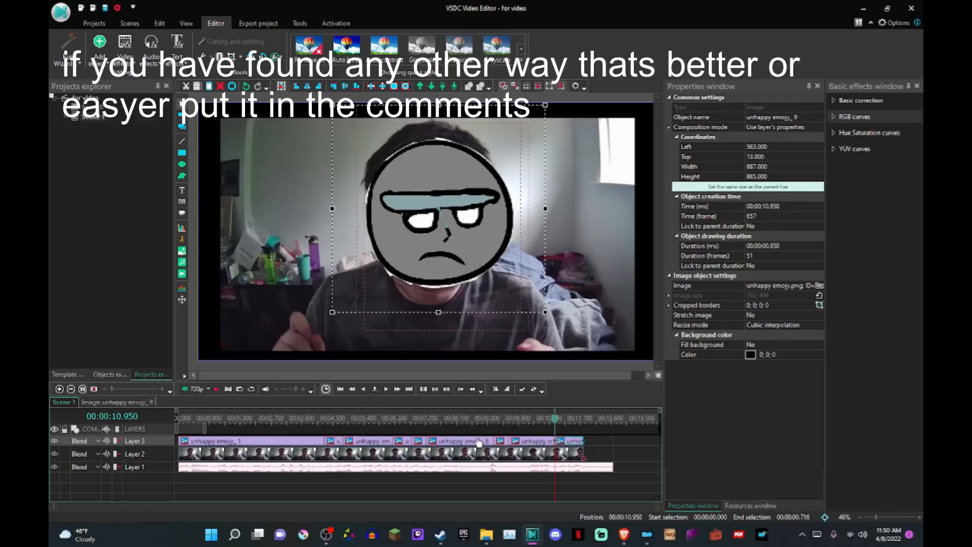
# Step: Open the unhappy emojy_3 clip, view the object position settings without applying them, and play the clip before returning to Scene 1
pyautogui.click(381, 441)
pyautogui.doubleClick(381, 441)
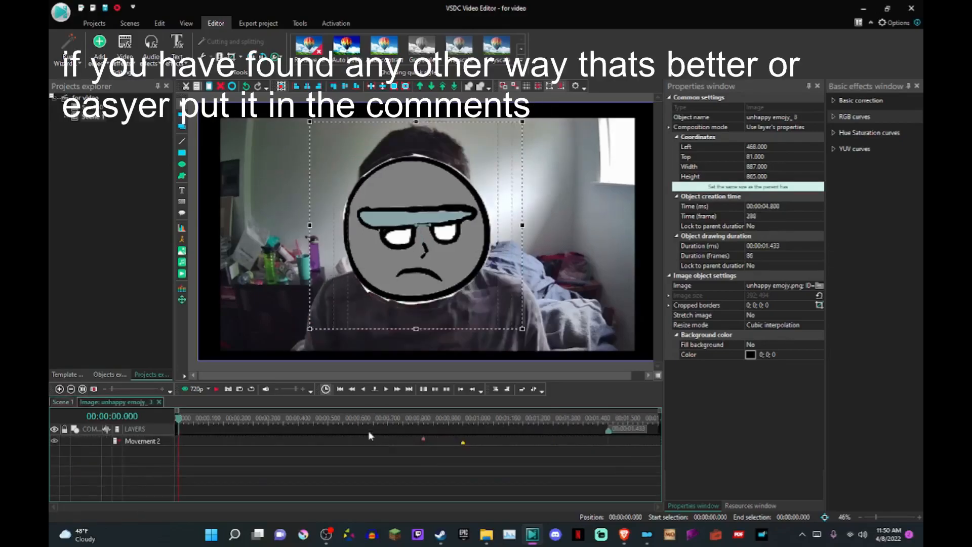
pyautogui.click(182, 300)
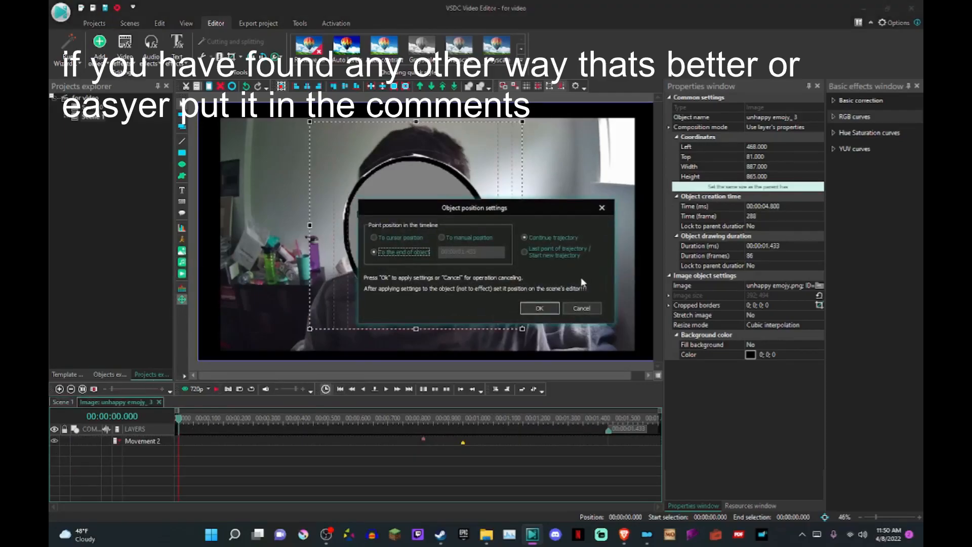
pyautogui.click(582, 307)
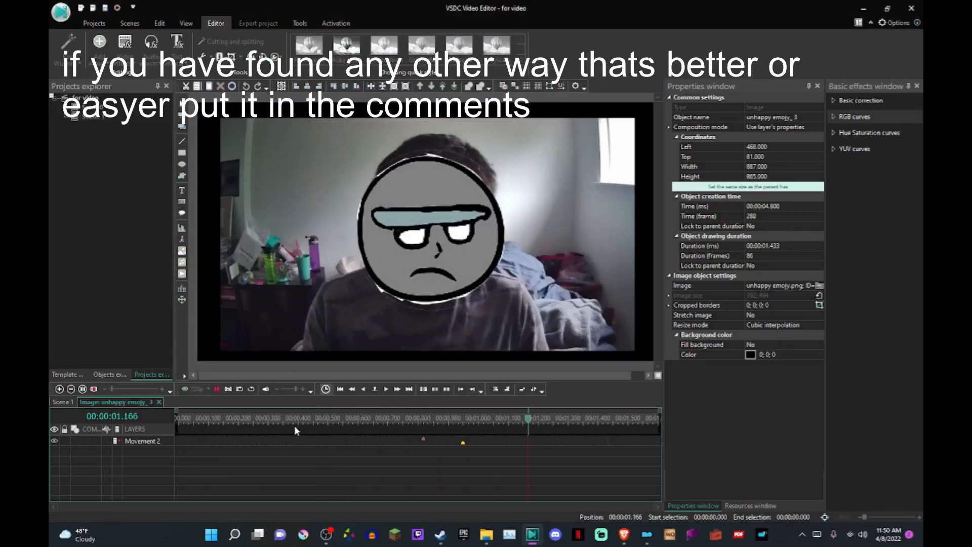
pyautogui.press('space')
pyautogui.click(61, 402)
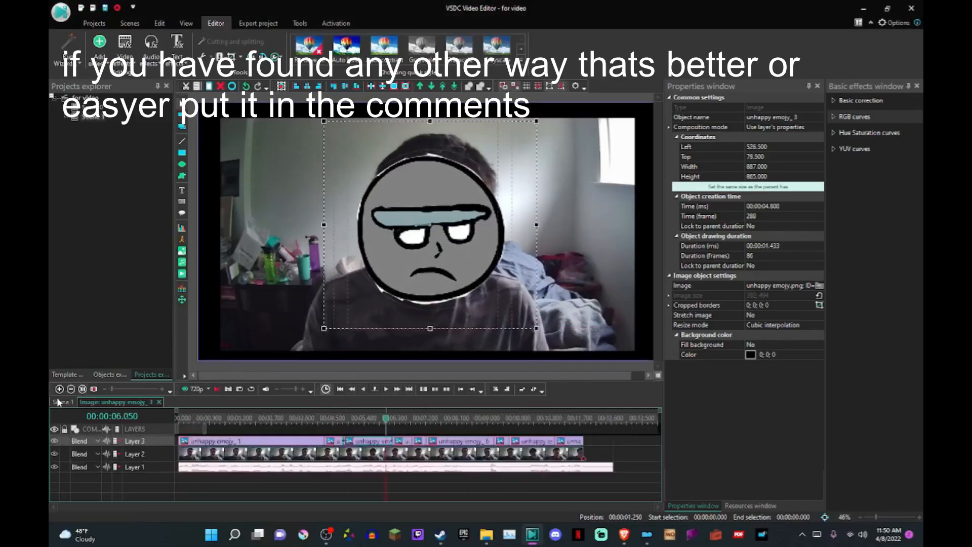
# Step: Continue playing Scene 1 into the unhappy emojy_4 clip, then open that clip, play its movement from the start, and return
pyautogui.press('space')
pyautogui.press('space')
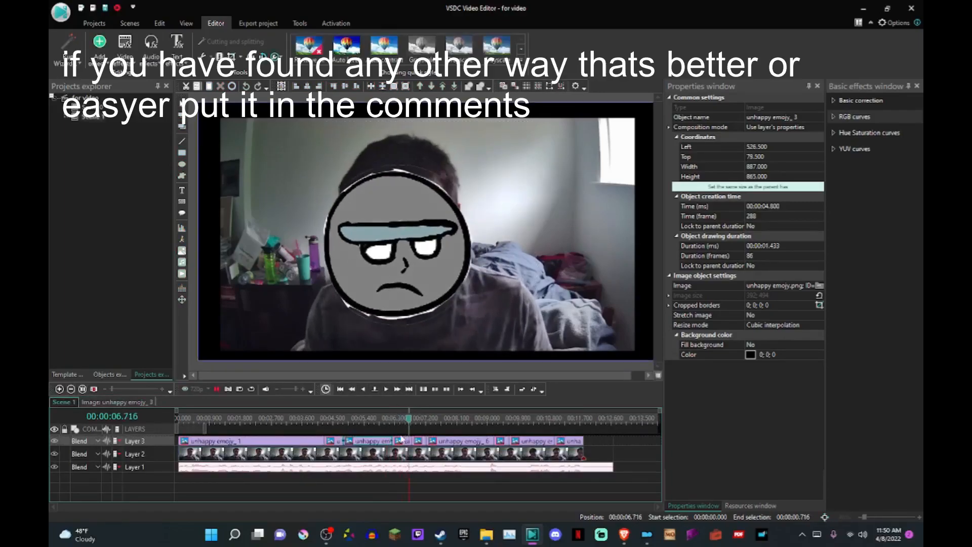
pyautogui.click(402, 442)
pyautogui.doubleClick(401, 442)
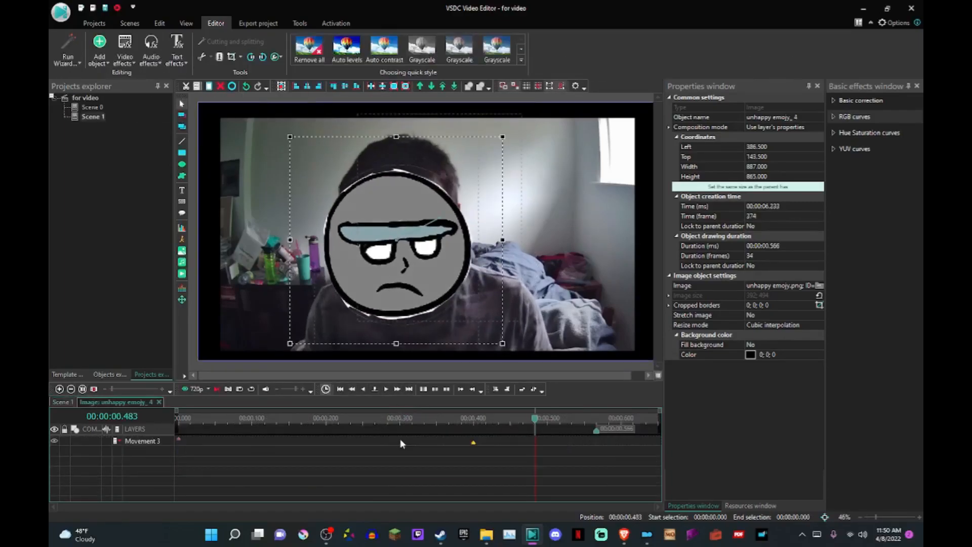
pyautogui.click(179, 417)
pyautogui.press('space')
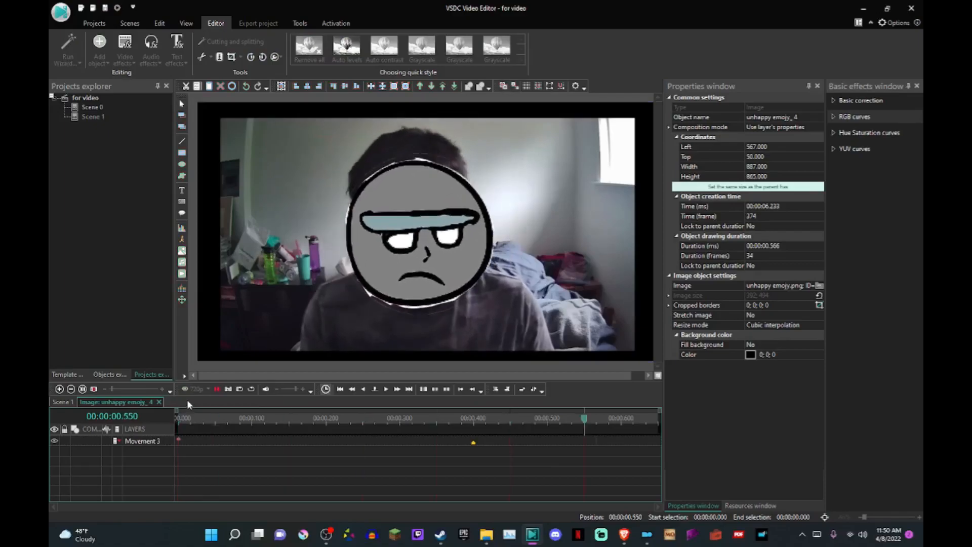
pyautogui.click(63, 402)
# Step: Check the timelines of the unhappy emojy_6, emojy_5 and emojy_8 clips for movement points, ending back in Scene 1
pyautogui.doubleClick(437, 441)
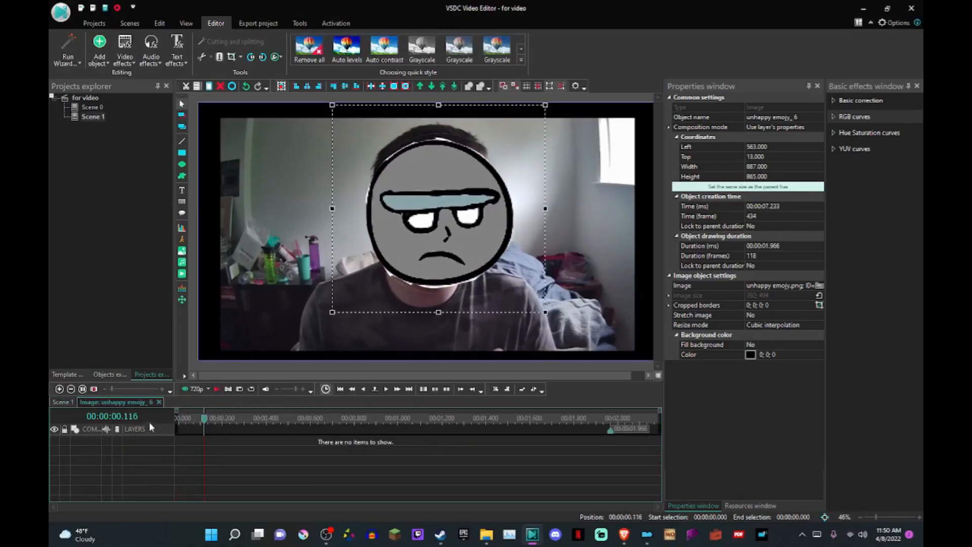
pyautogui.click(63, 402)
pyautogui.click(423, 441)
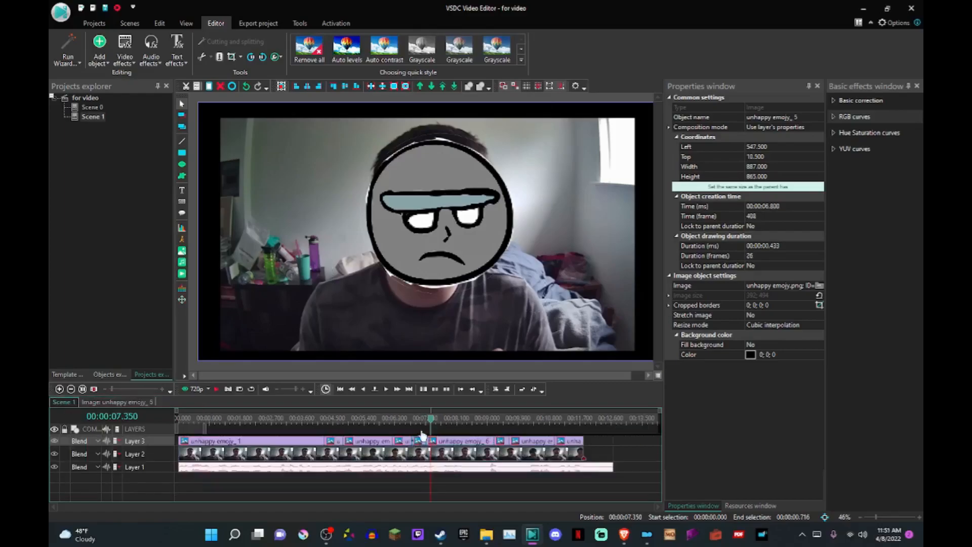
pyautogui.doubleClick(424, 441)
pyautogui.click(62, 402)
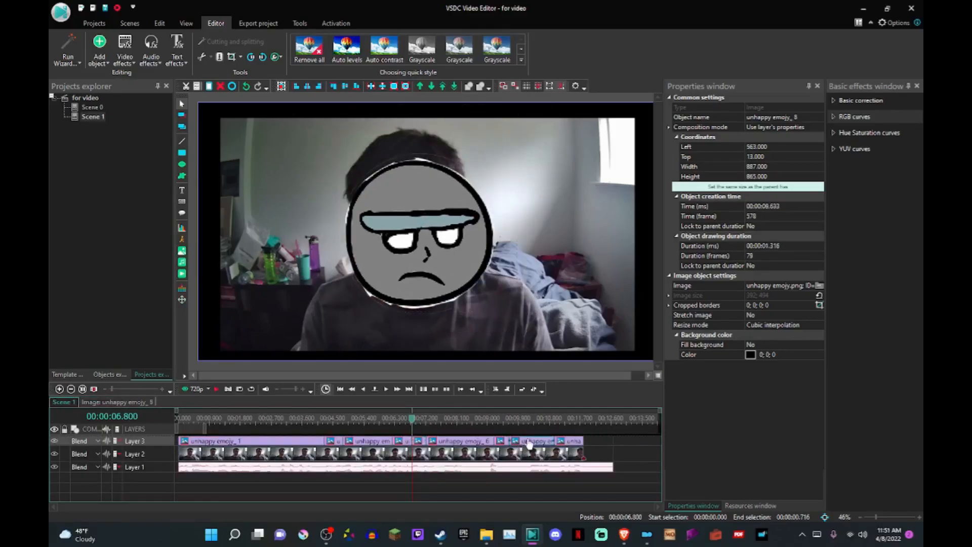
pyautogui.doubleClick(460, 452)
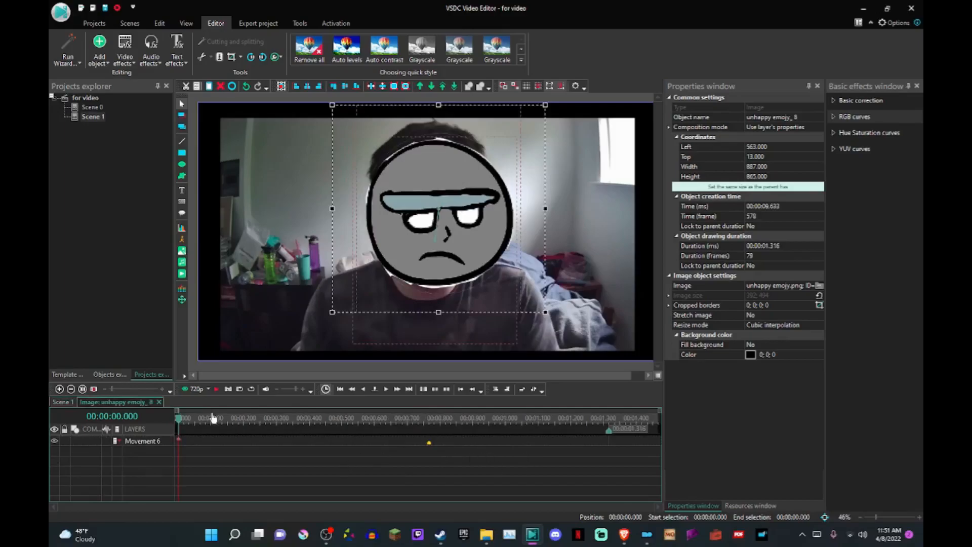
pyautogui.click(63, 402)
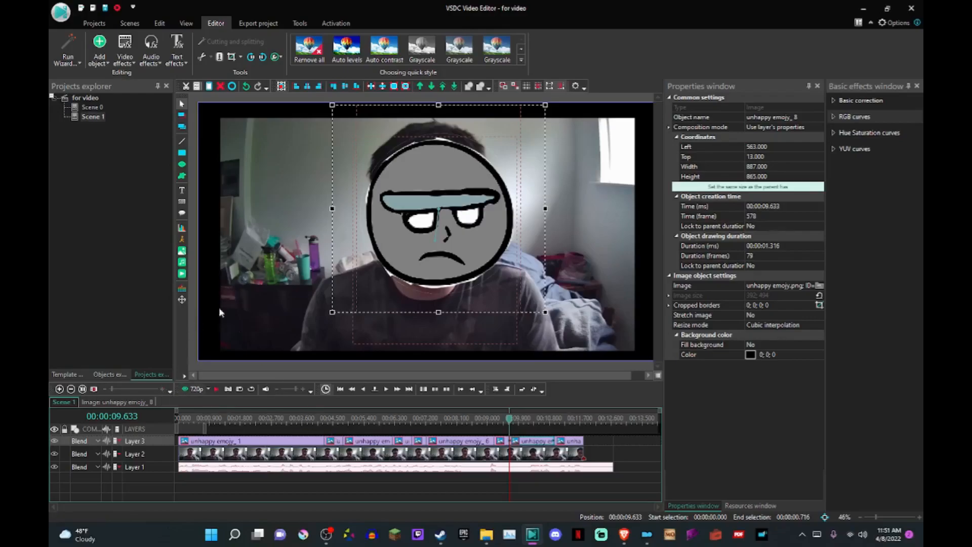
# Step: Open Scene 0, play the unhappy emojy_2 clip's movement timeline, and return the scene's playhead to 00:00:00.000
pyautogui.doubleClick(94, 106)
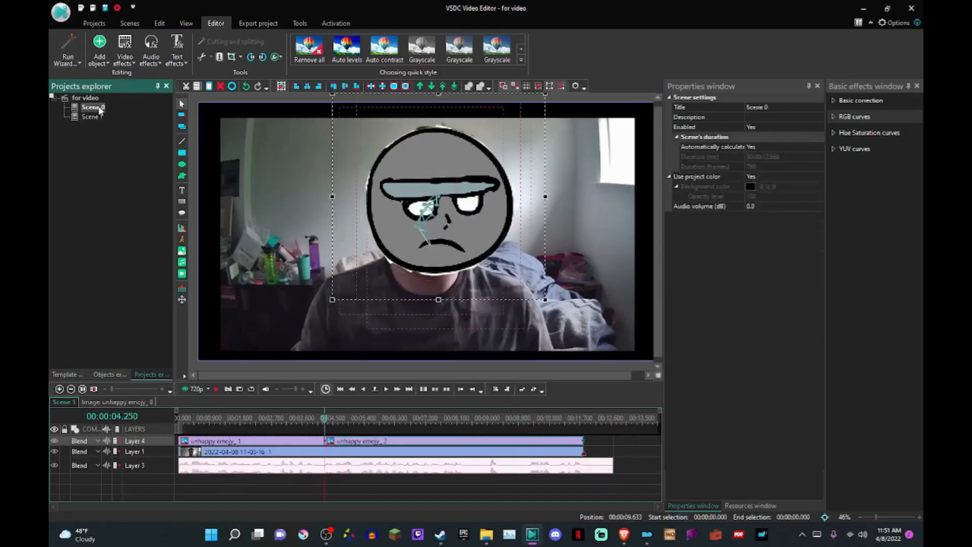
pyautogui.doubleClick(487, 445)
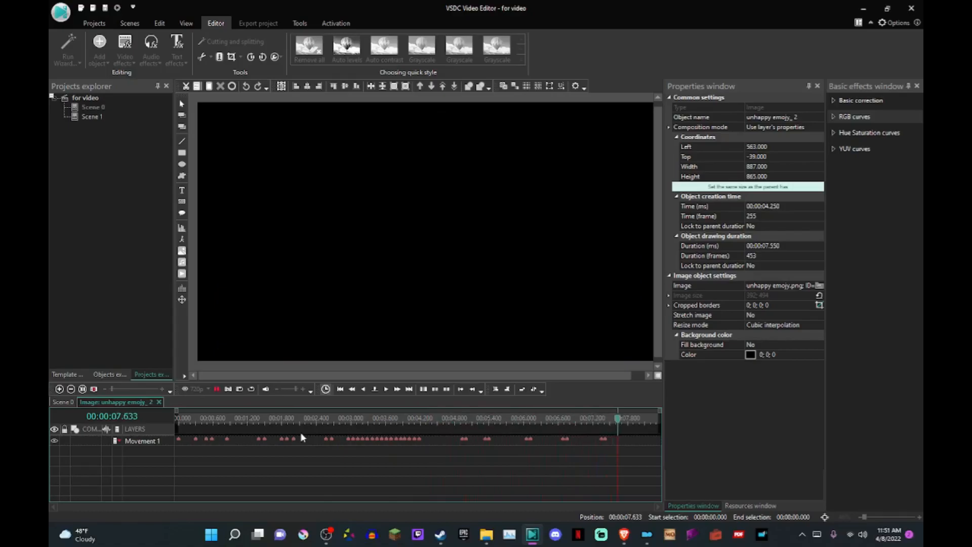
pyautogui.click(62, 402)
pyautogui.click(328, 422)
pyautogui.moveTo(325, 423); pyautogui.dragTo(126, 423)
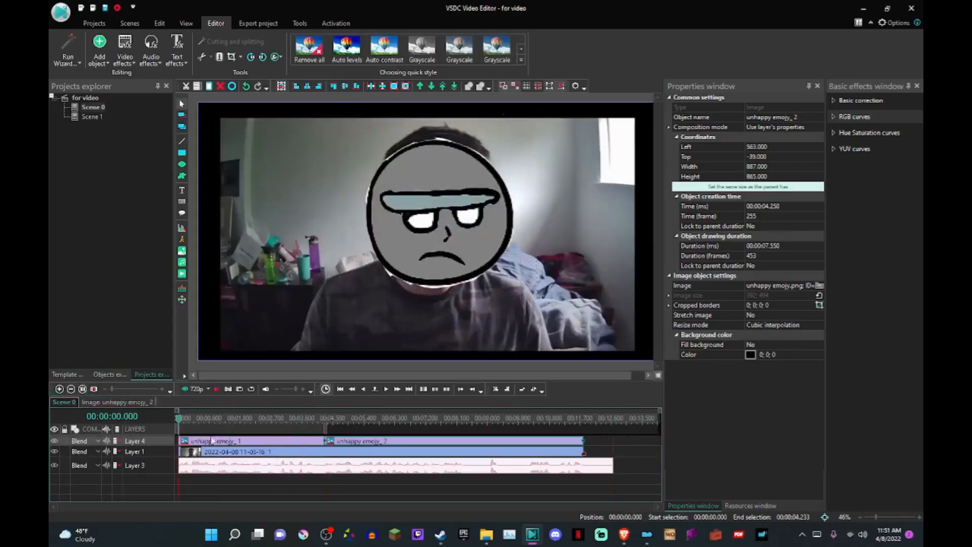
# Step: Reopen Scene 1, inspect the movement points of the unhappy emojy_3 clip, and view the file details of unhappy emojy_4
pyautogui.doubleClick(87, 117)
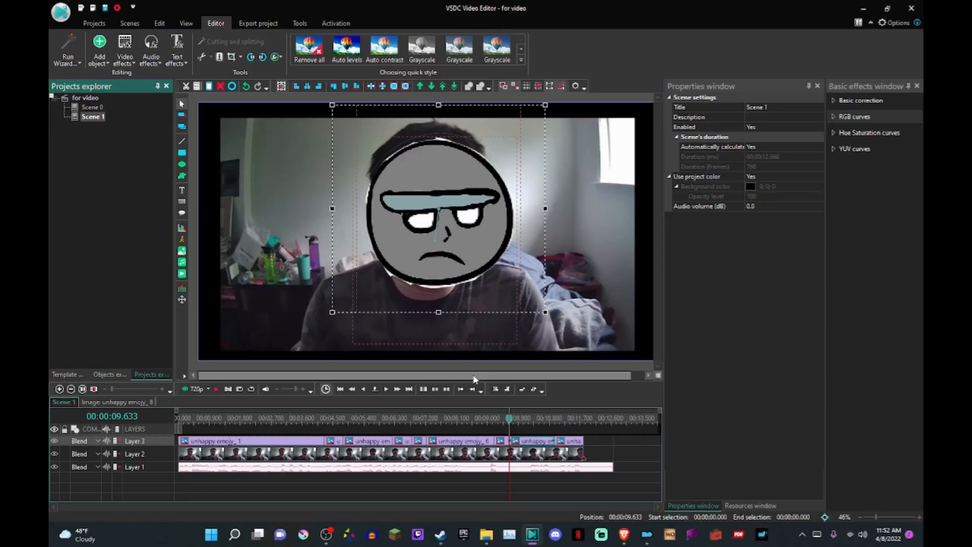
pyautogui.click(376, 440)
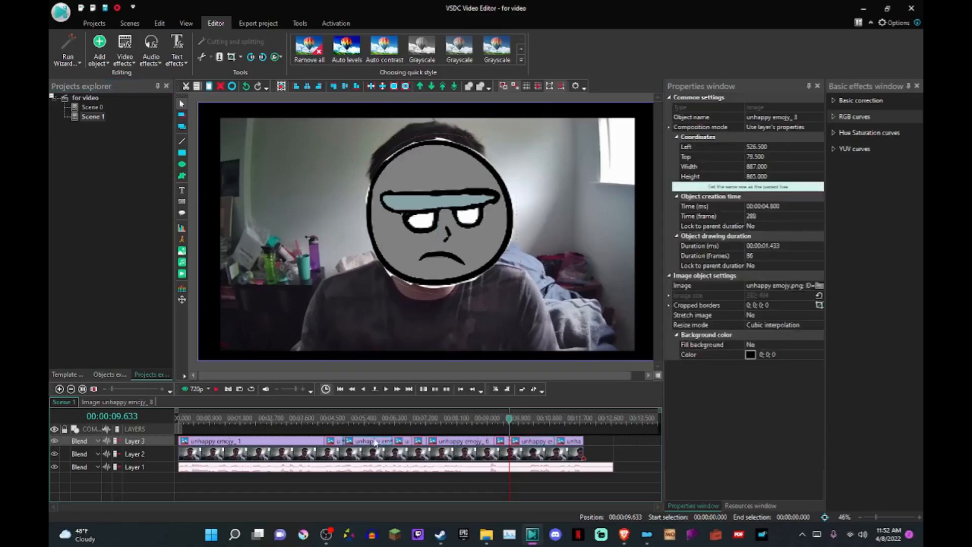
pyautogui.doubleClick(376, 440)
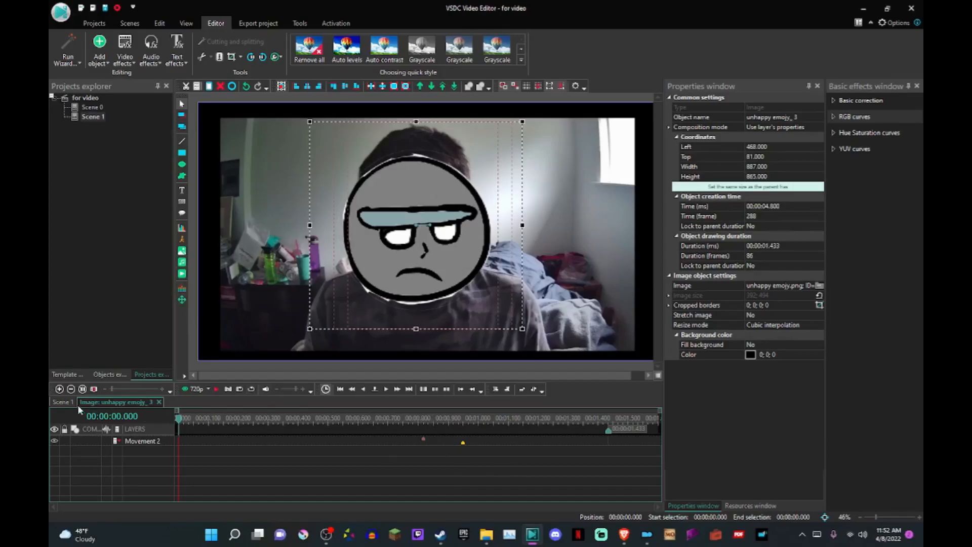
pyautogui.click(60, 402)
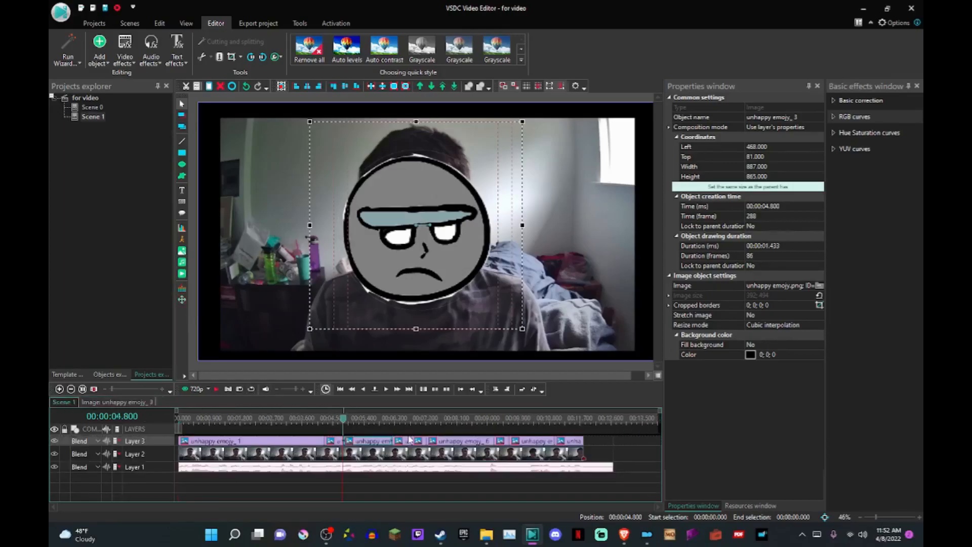
pyautogui.moveTo(403, 443)
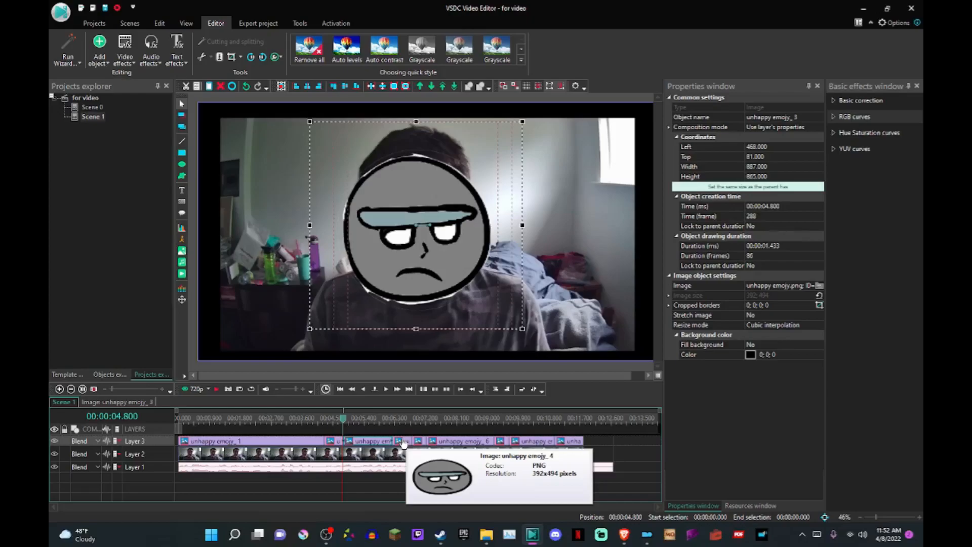
# Step: Play Scene 1 further through the unhappy emojy_3 clip, pause, and switch the timeline units from time to frames
pyautogui.press('space')
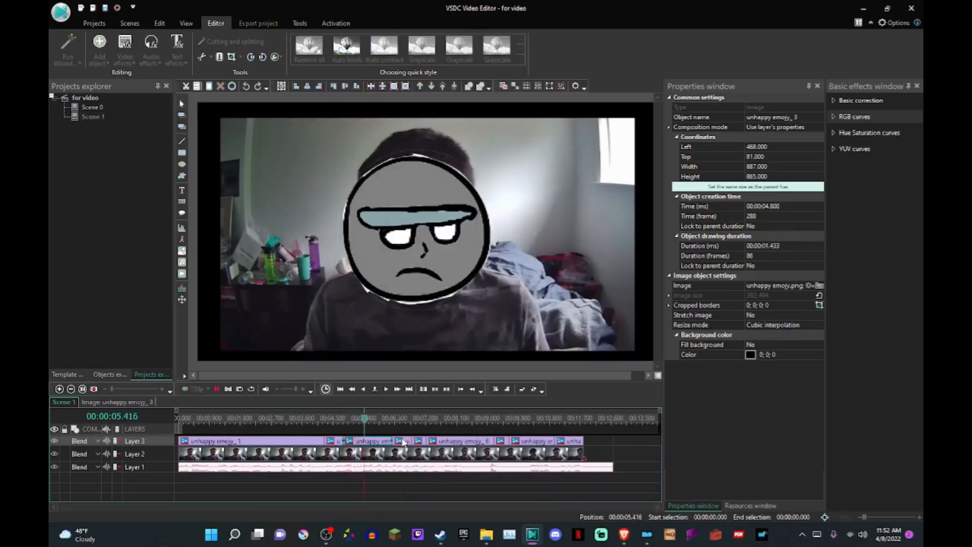
pyautogui.press('space')
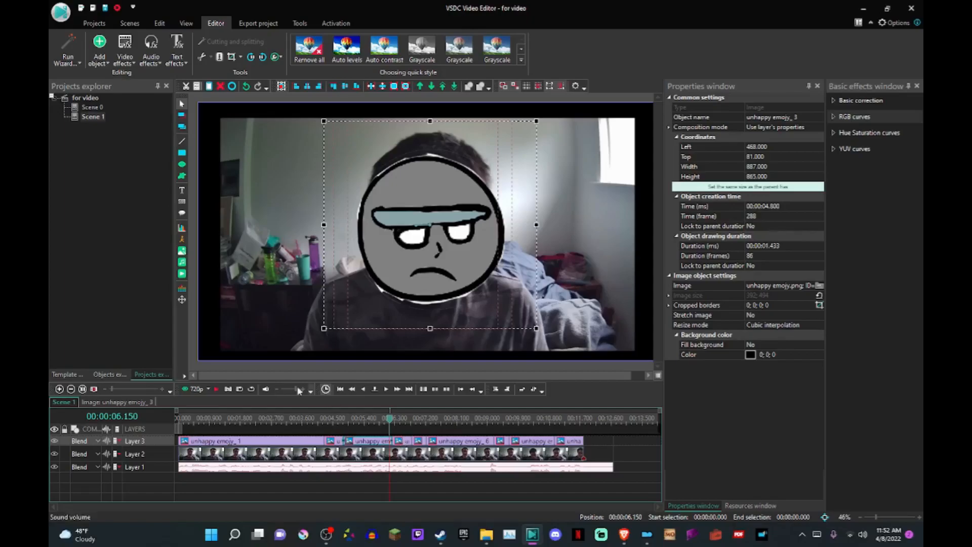
pyautogui.click(326, 389)
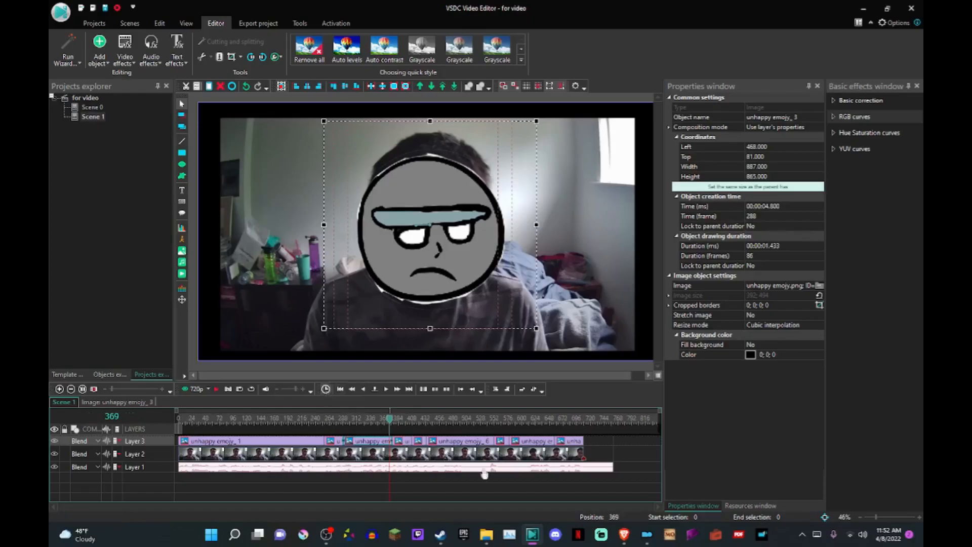
# Step: Locate the end of Scene 1's last emoji clip by stepping frame by frame around it, stopping at frame 707
pyautogui.click(583, 420)
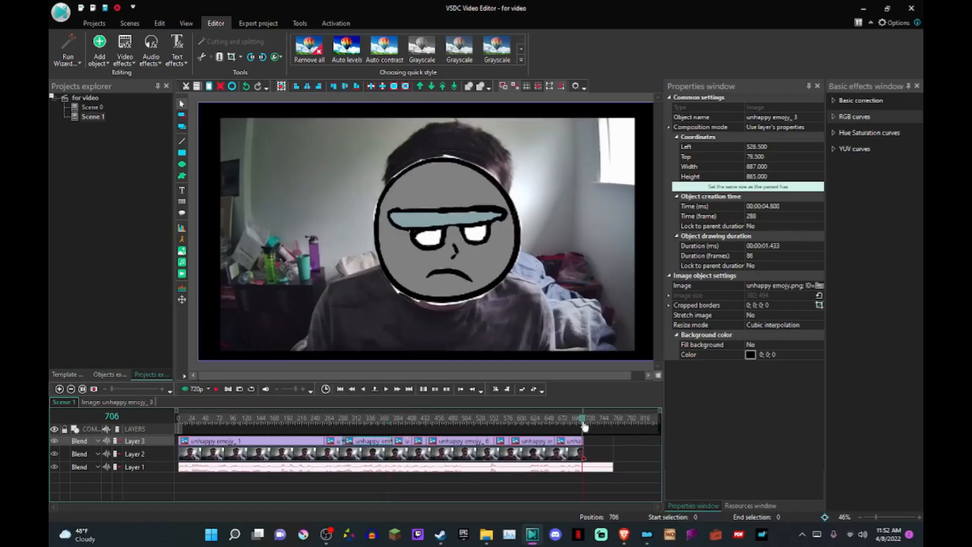
pyautogui.click(581, 421)
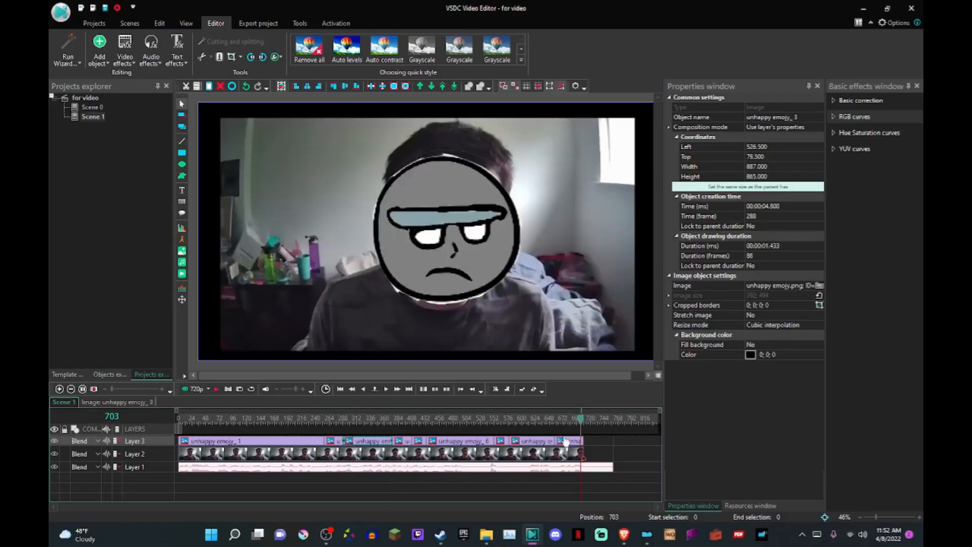
pyautogui.press('Right')
pyautogui.press('Right')
pyautogui.press('Right')
pyautogui.press('Right')
pyautogui.press('Right')
pyautogui.press('Right')
pyautogui.press('Right')
pyautogui.press('Right')
pyautogui.press('Right')
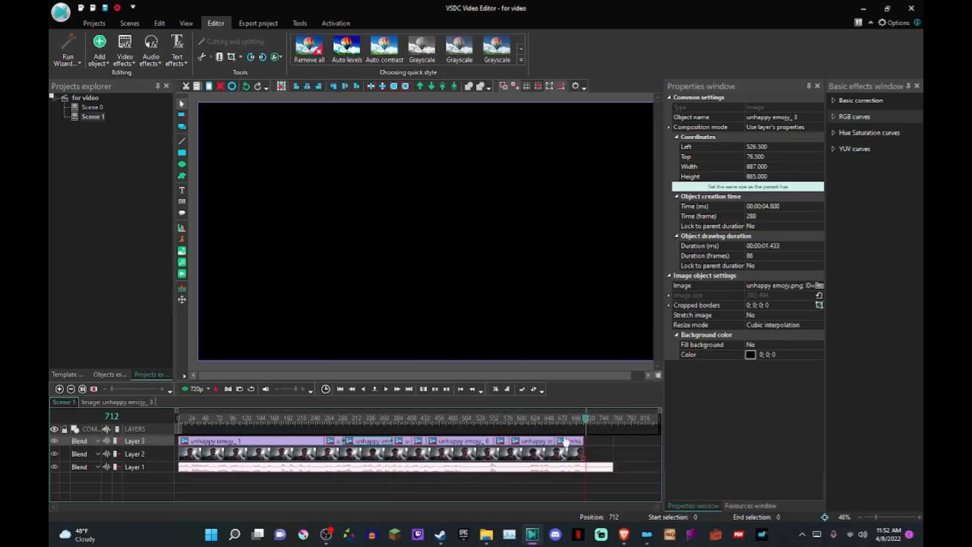
pyautogui.press('Left')
pyautogui.press('Left')
pyautogui.press('Left')
pyautogui.press('Left')
pyautogui.press('Left')
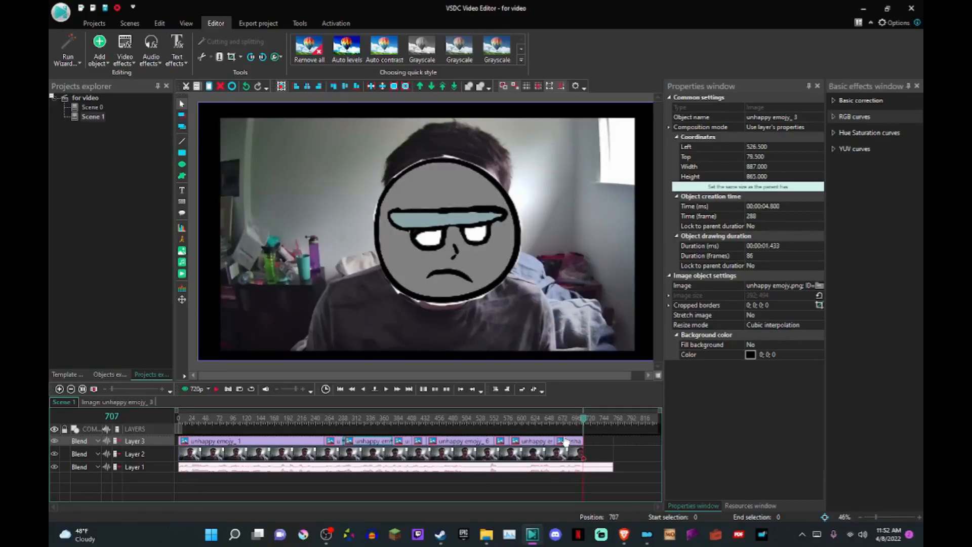
pyautogui.click(325, 389)
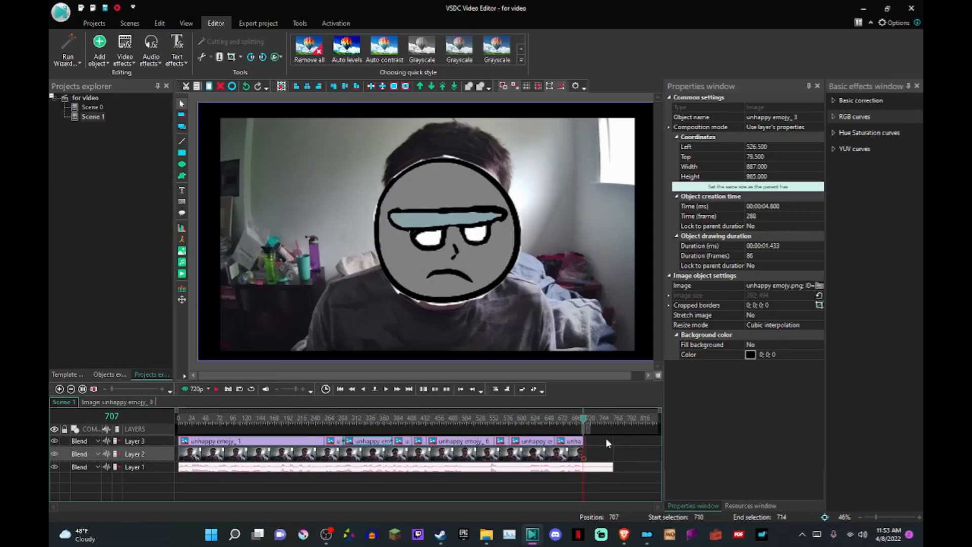
# Step: Open Scene 0 and play the movement timeline of its unhappy emojy_2 clip from frame 0, pausing past the densely spaced points
pyautogui.doubleClick(91, 107)
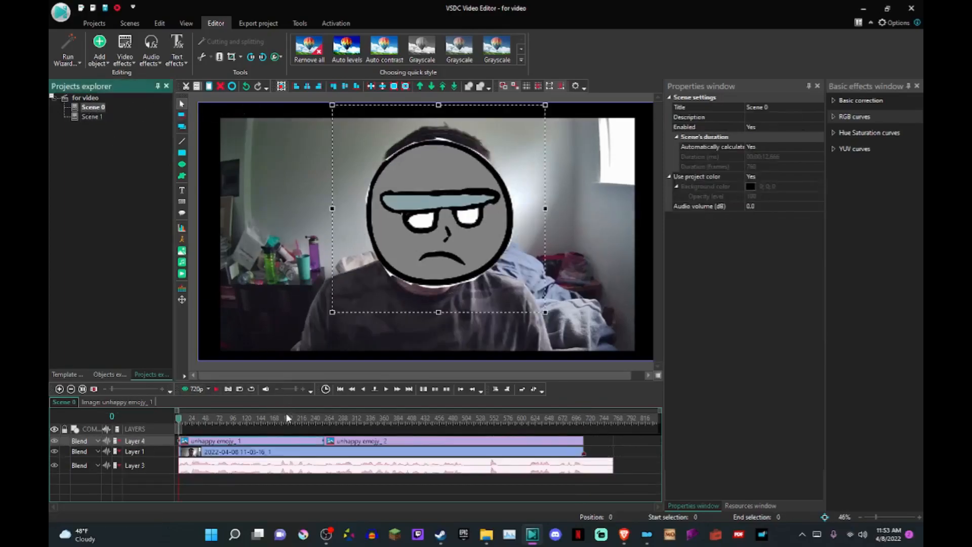
pyautogui.click(364, 442)
pyautogui.doubleClick(365, 442)
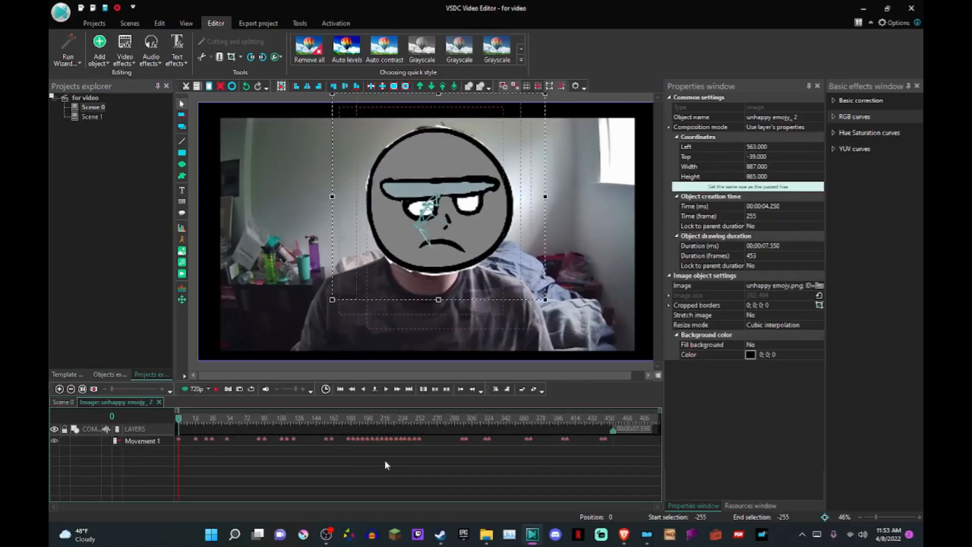
pyautogui.press('space')
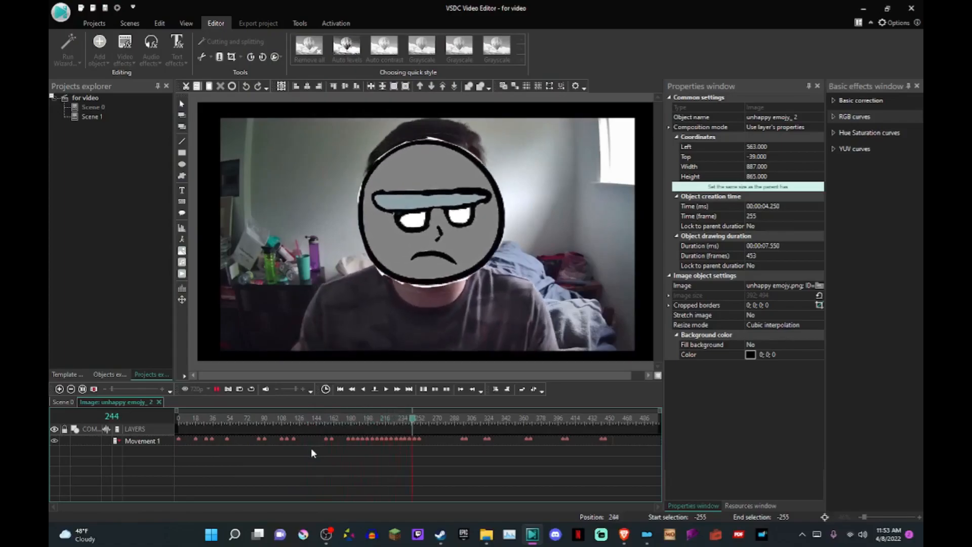
pyautogui.press('space')
# Step: Sweep over the dense run of movement points in unhappy emojy_2, continue playback, and return to the Scene 0 timeline
pyautogui.click(349, 442)
pyautogui.moveTo(346, 444); pyautogui.dragTo(427, 438)
pyautogui.press('space')
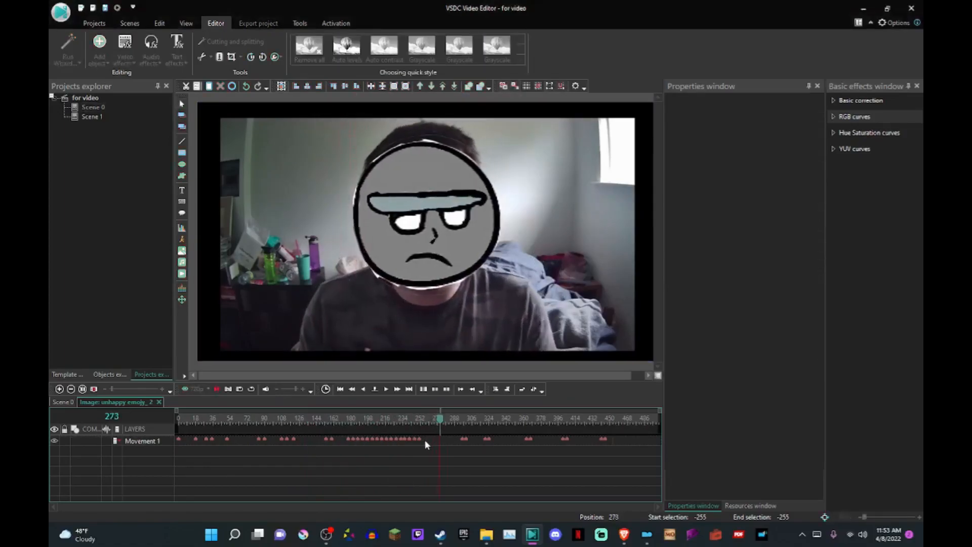
pyautogui.click(71, 400)
# Step: Open Scene 1 and examine its object list for the movement points belonging to each split emoji clip
pyautogui.doubleClick(90, 115)
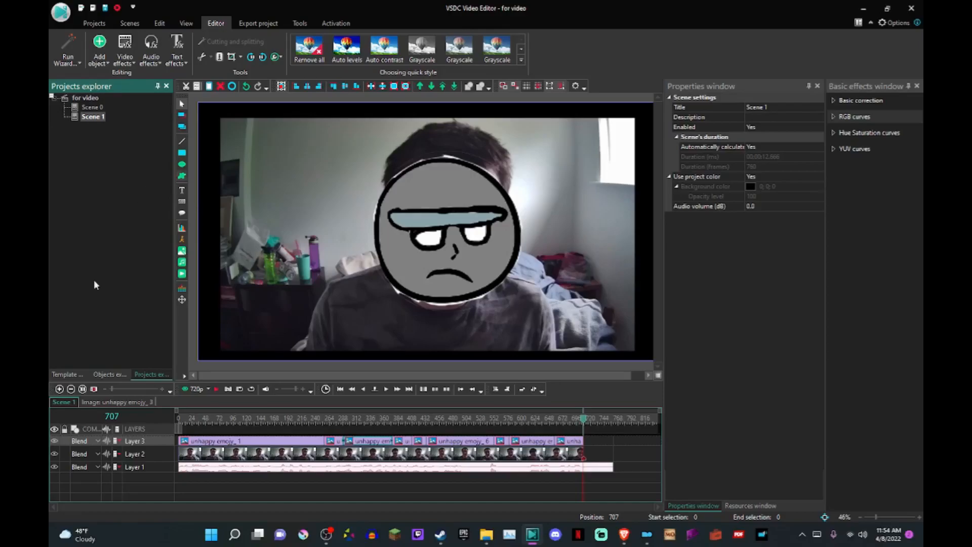
pyautogui.click(116, 373)
pyautogui.scroll(-5, 131, 253)
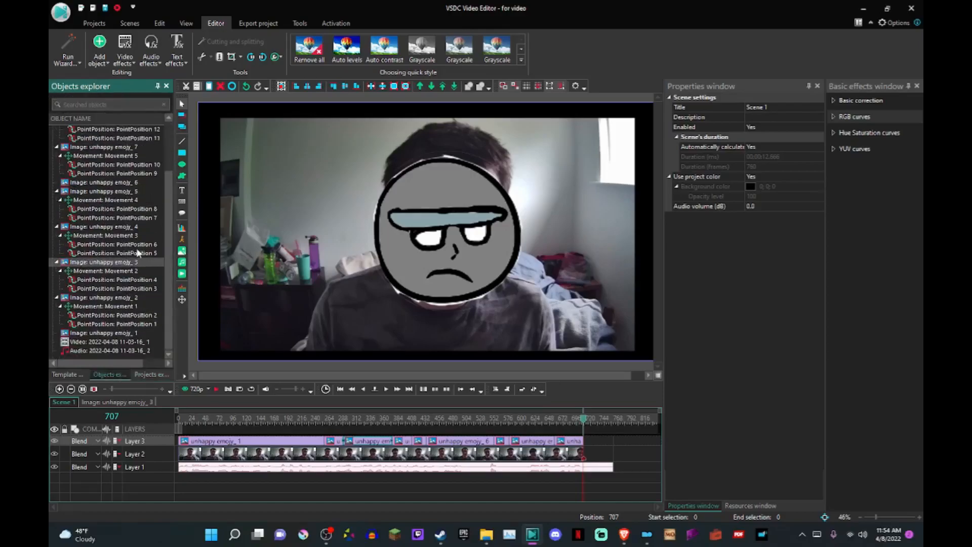
pyautogui.scroll(3, 150, 155)
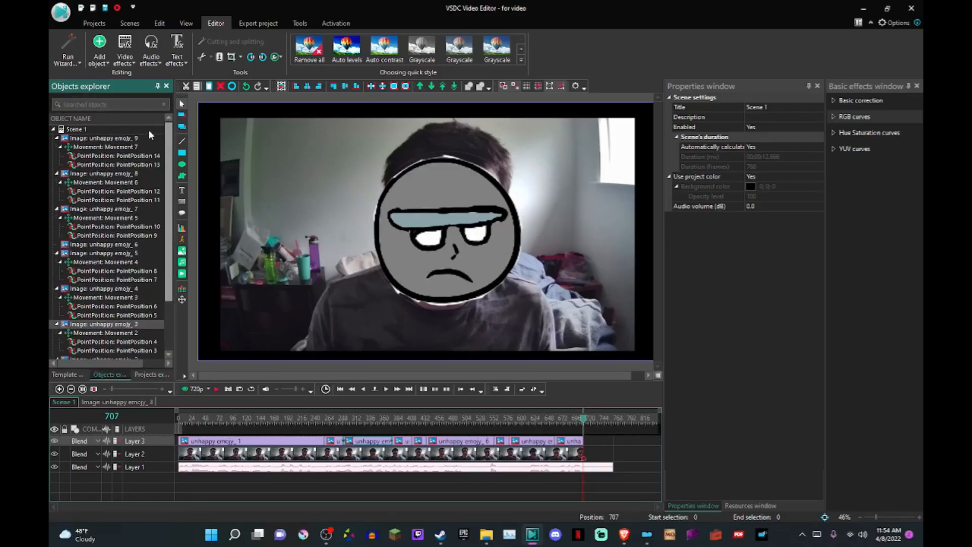
pyautogui.click(143, 373)
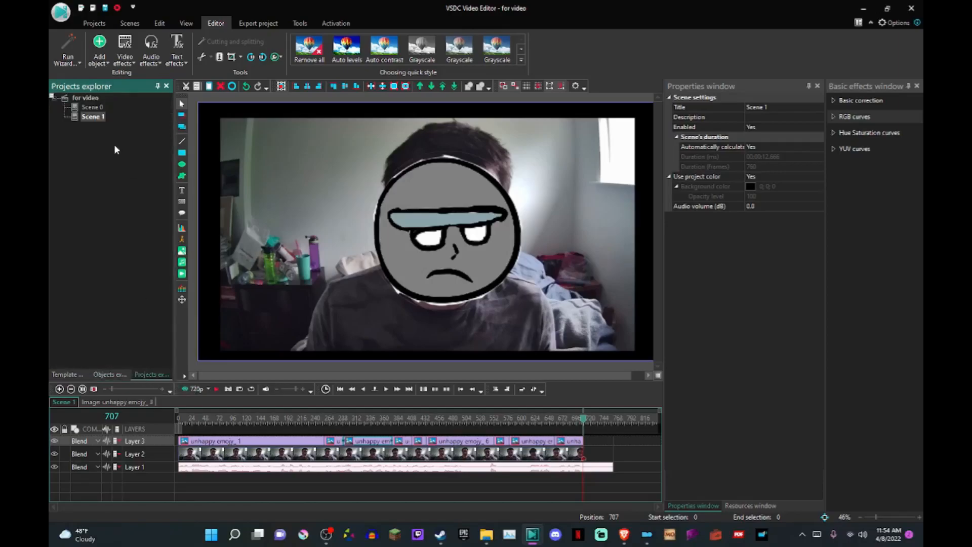
pyautogui.click(111, 373)
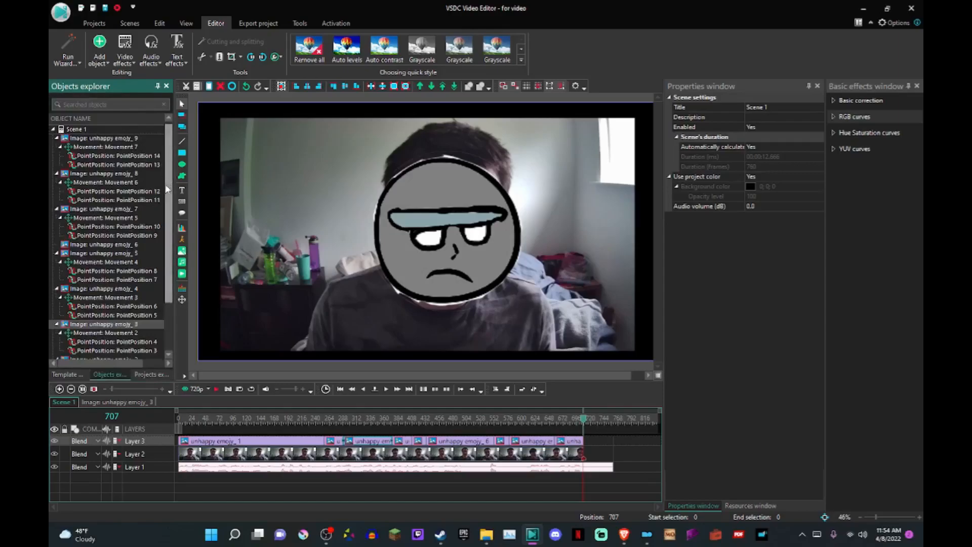
pyautogui.scroll(-2, 161, 202)
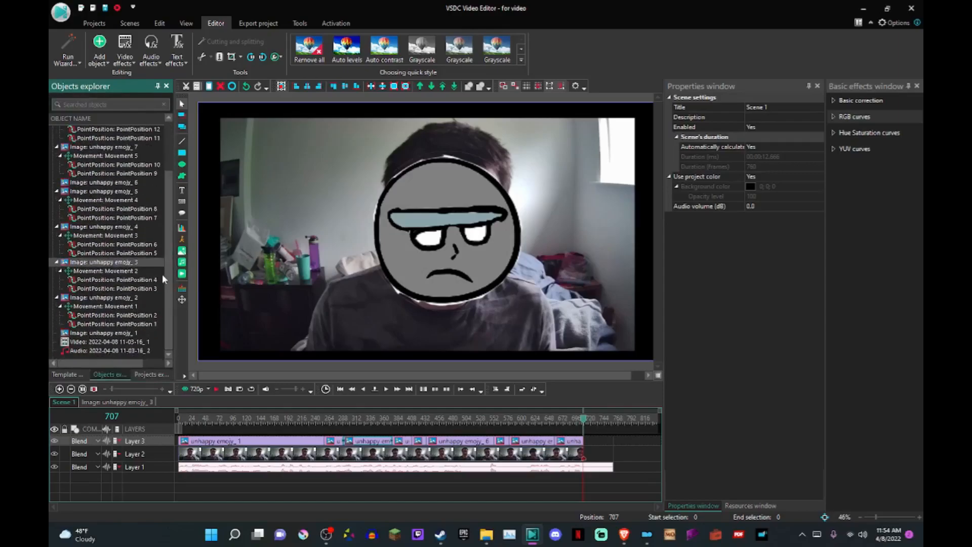
pyautogui.scroll(2, 159, 233)
pyautogui.scroll(1, 170, 176)
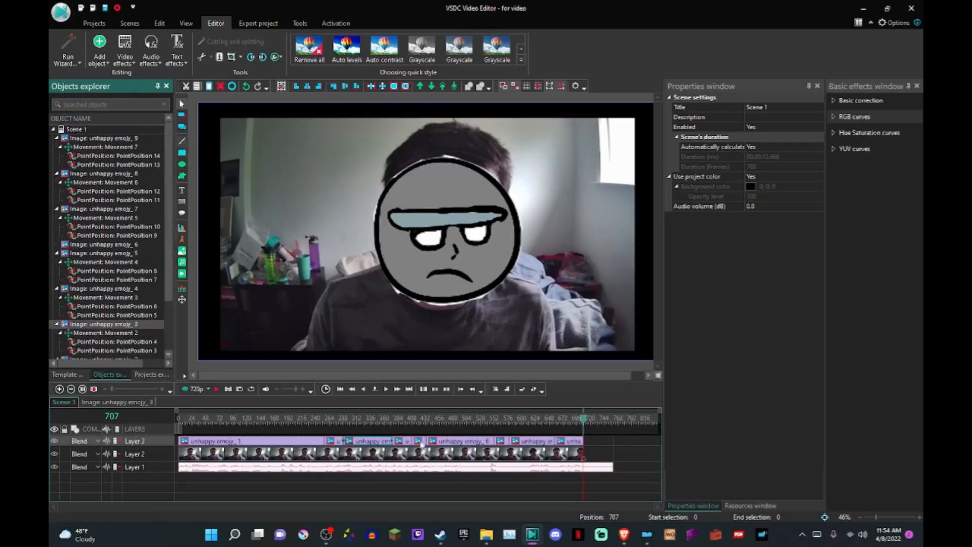
# Step: Open Scene 0 and examine the point positions listed under the unhappy emojy_2 clip's movement
pyautogui.click(154, 377)
pyautogui.doubleClick(94, 105)
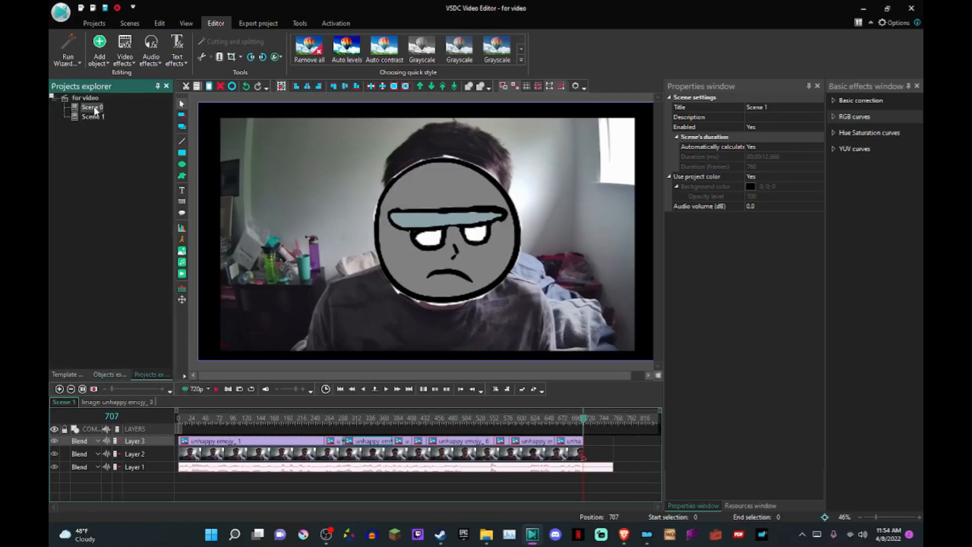
pyautogui.click(110, 375)
pyautogui.scroll(-1, 163, 160)
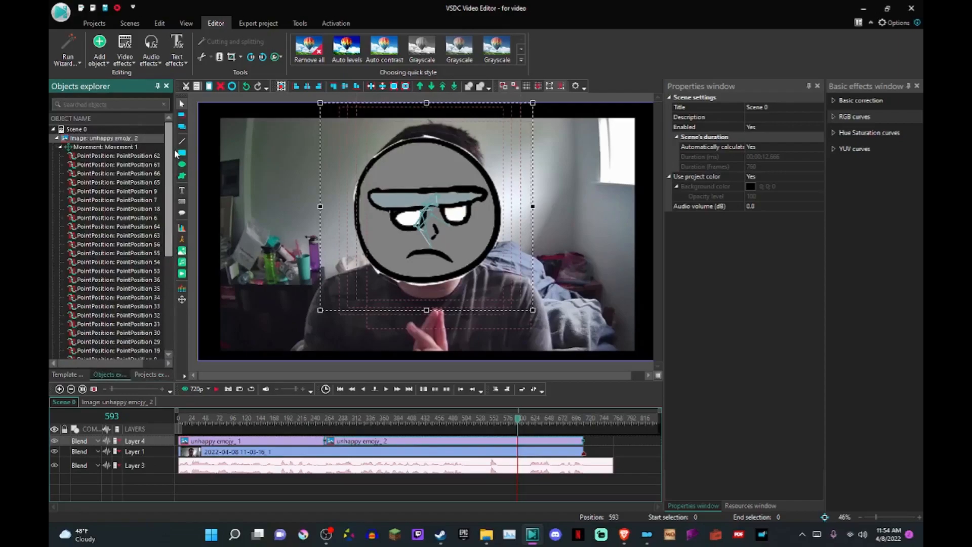
pyautogui.moveTo(174, 167); pyautogui.dragTo(144, 136)
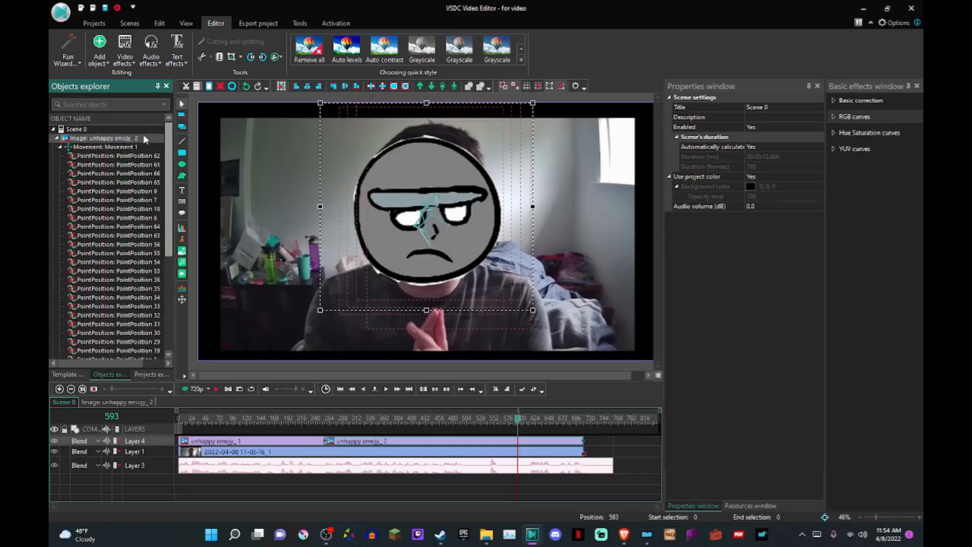
# Step: Review Scene 1's full object list again for comparison, and reopen Scene 0
pyautogui.click(148, 374)
pyautogui.doubleClick(92, 117)
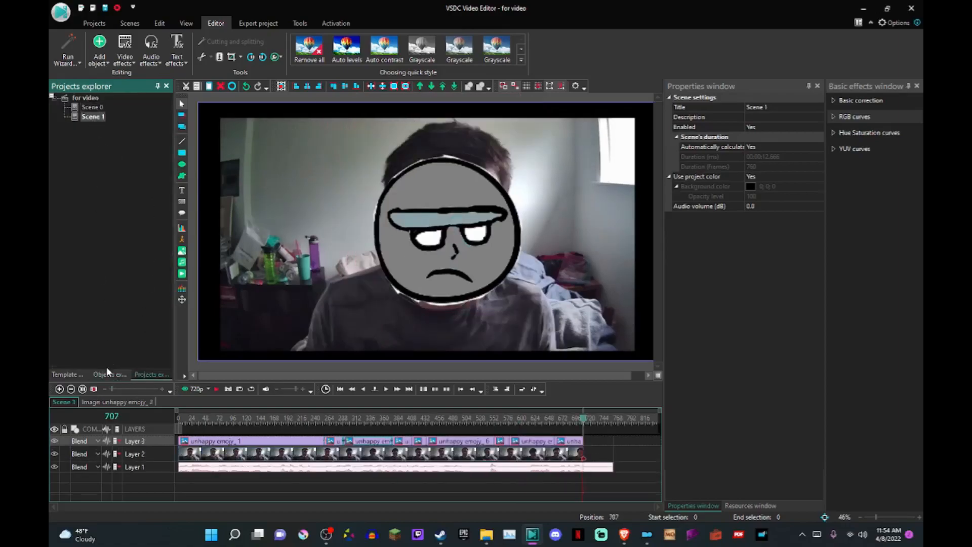
pyautogui.click(107, 373)
pyautogui.moveTo(169, 178); pyautogui.dragTo(158, 291)
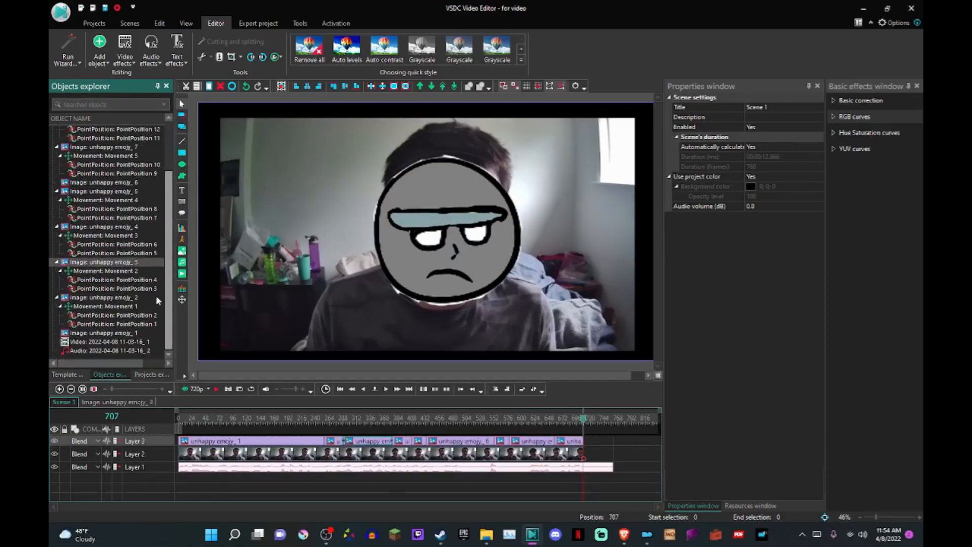
pyautogui.click(146, 374)
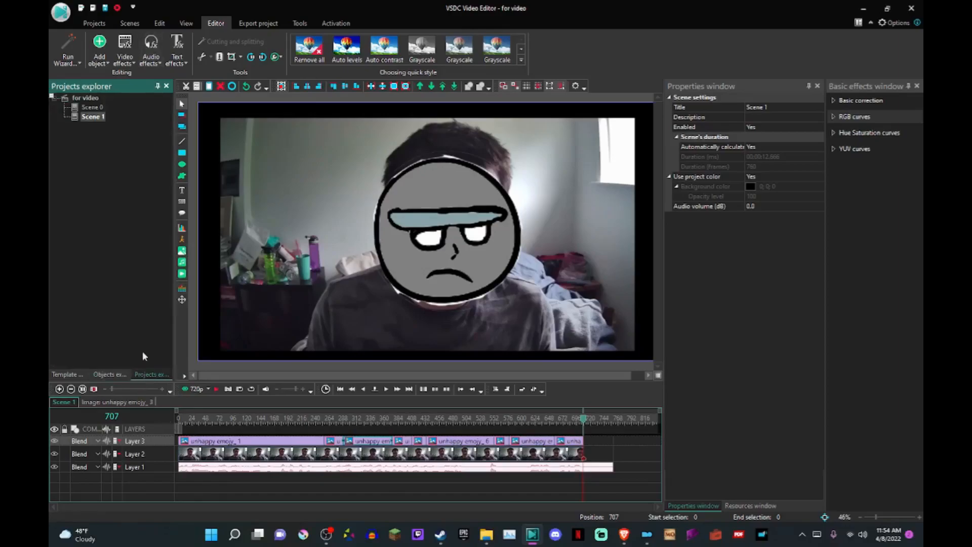
pyautogui.doubleClick(92, 109)
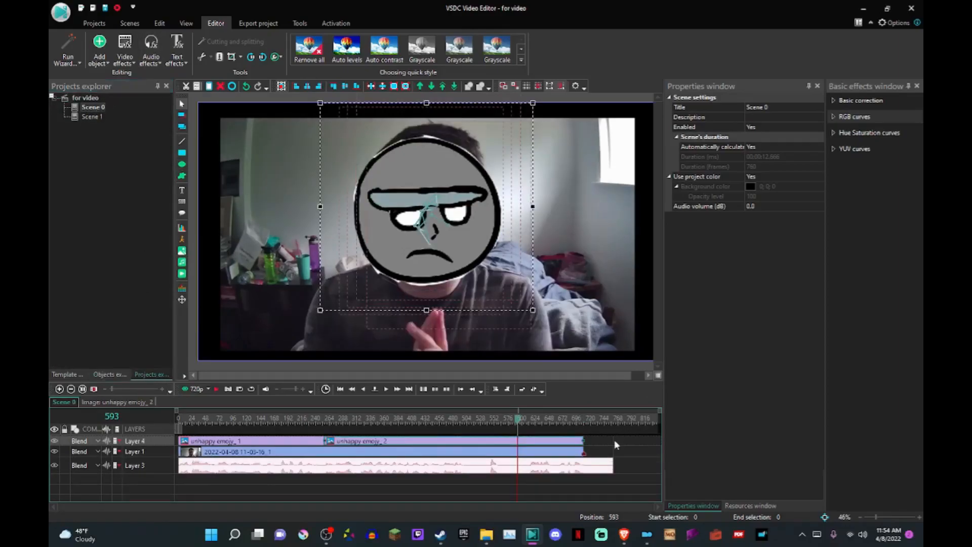